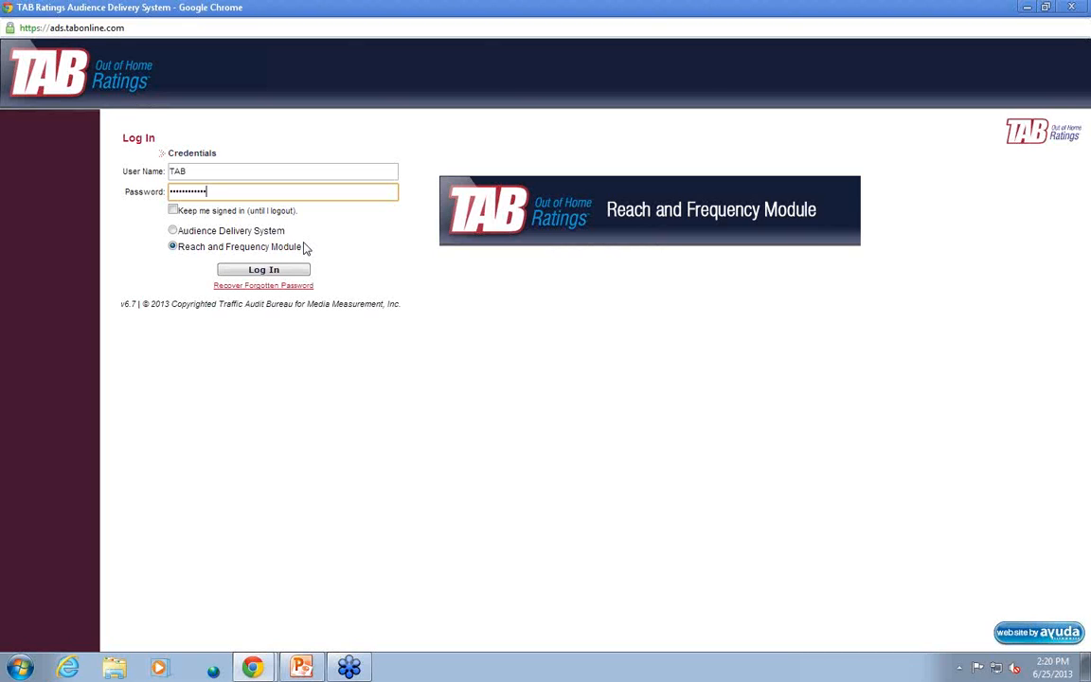
Log in to the Reach and Frequency Module and set the new plan's market to the Chicago, IL DMA
left_click(287, 273)
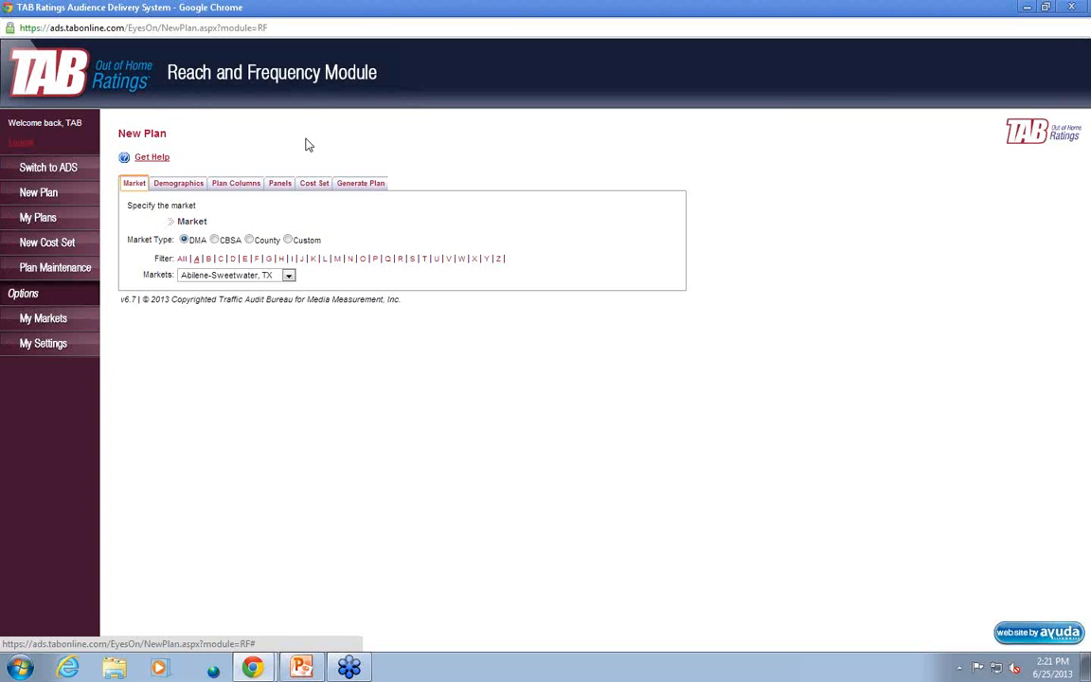
left_click(221, 260)
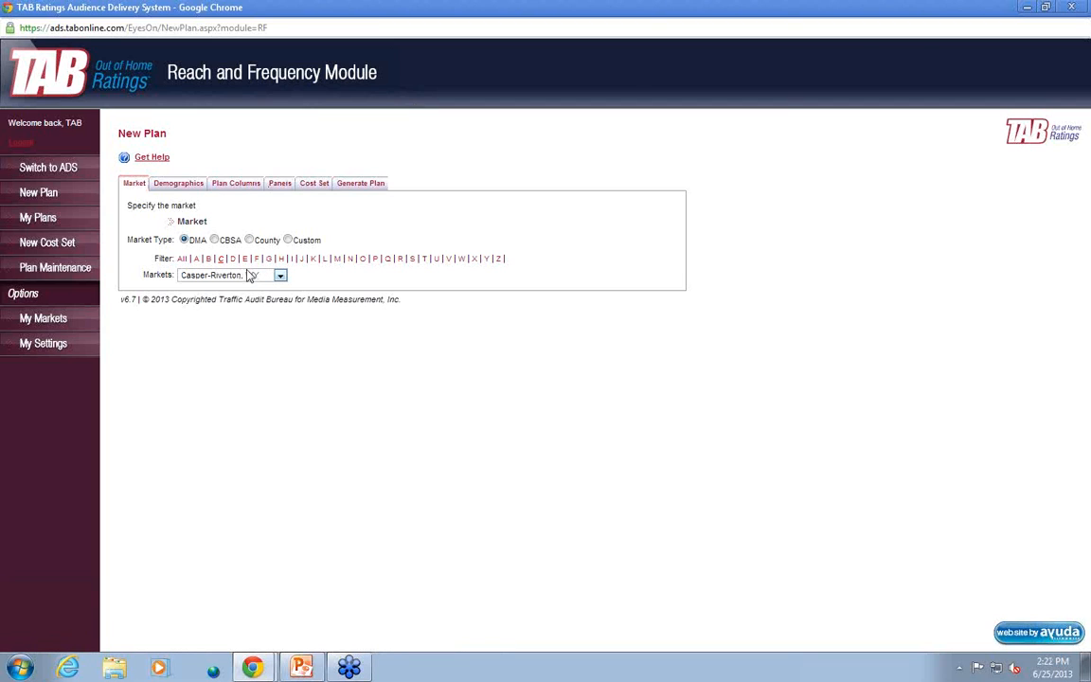
left_click(251, 276)
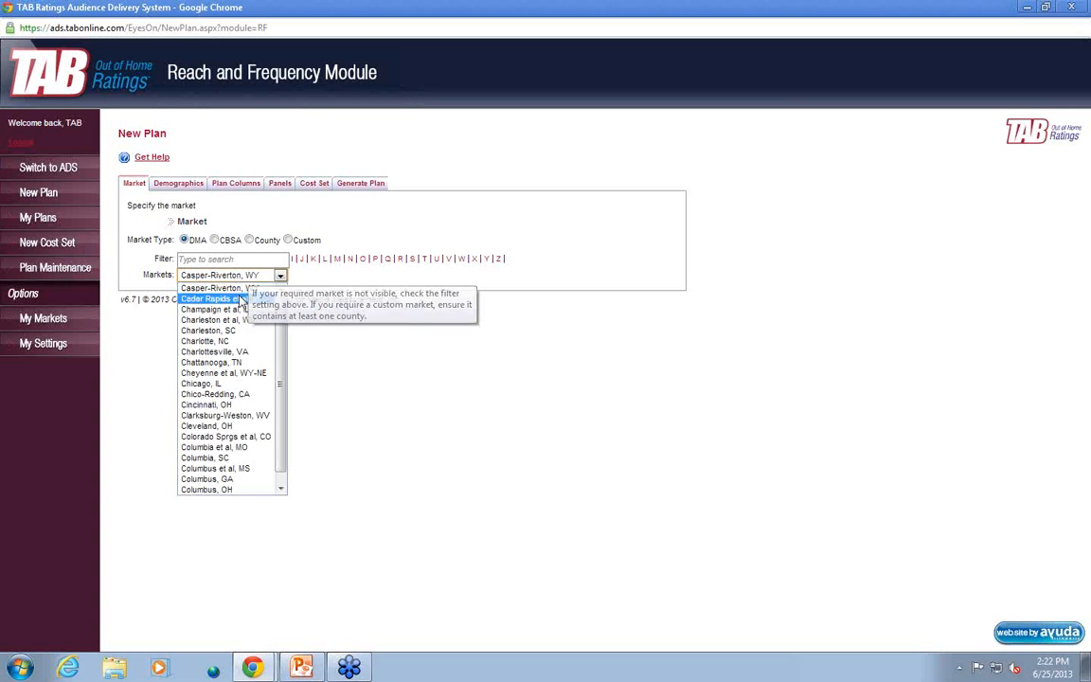
left_click(244, 384)
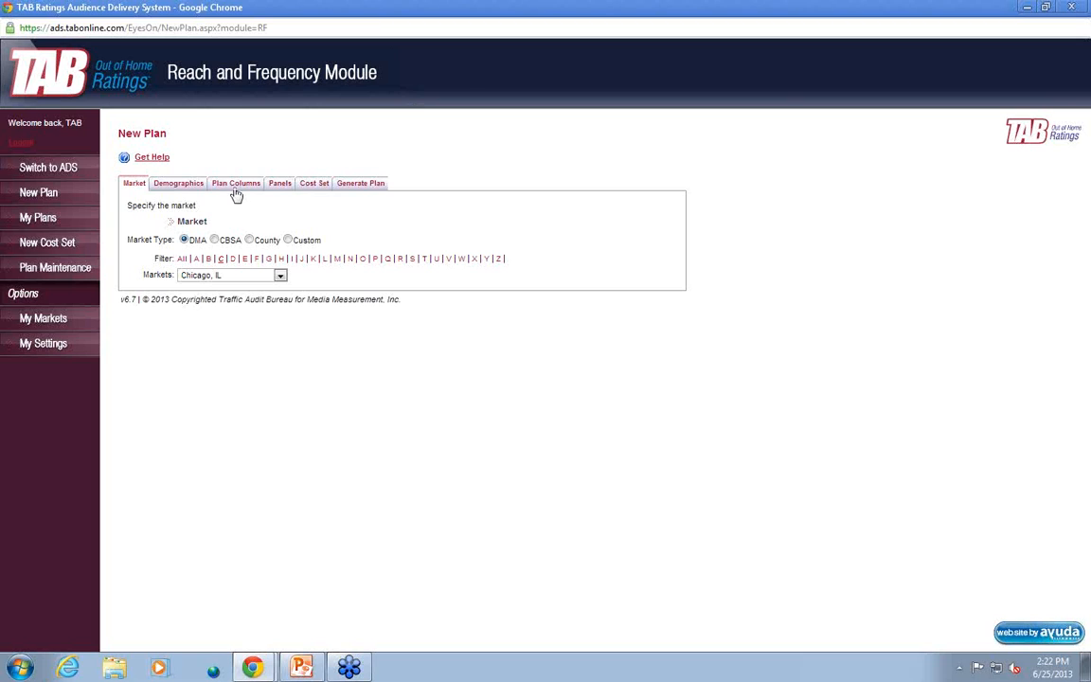
Add the Adults by Age-Group demographic 25-54 for Males to the plan's demographic selection
left_click(178, 184)
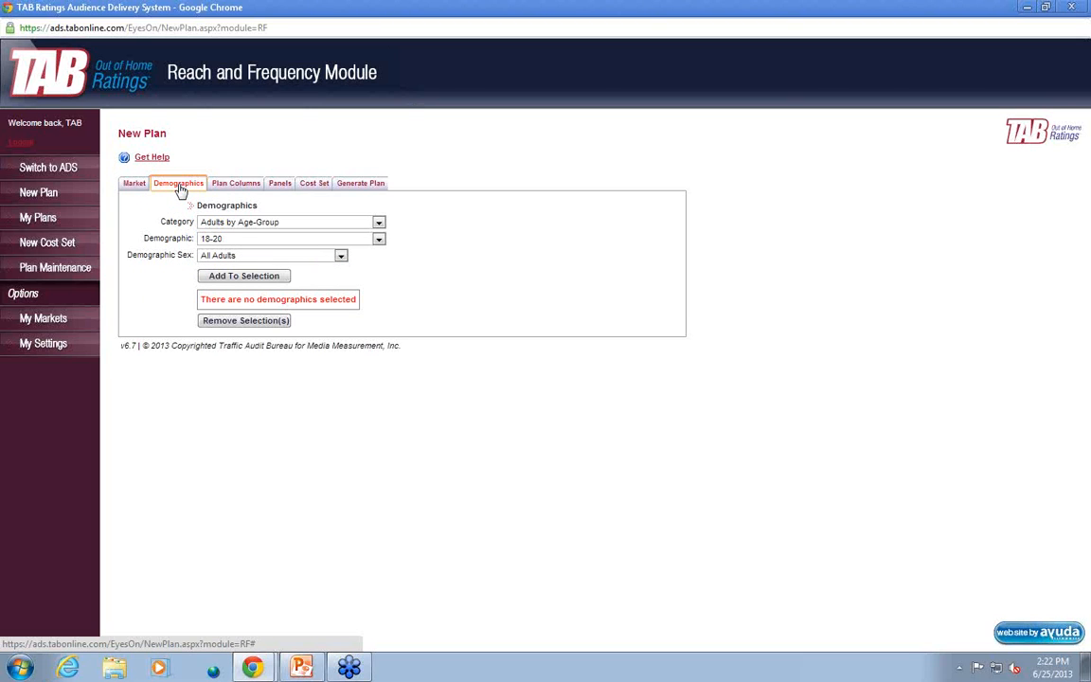
left_click(303, 239)
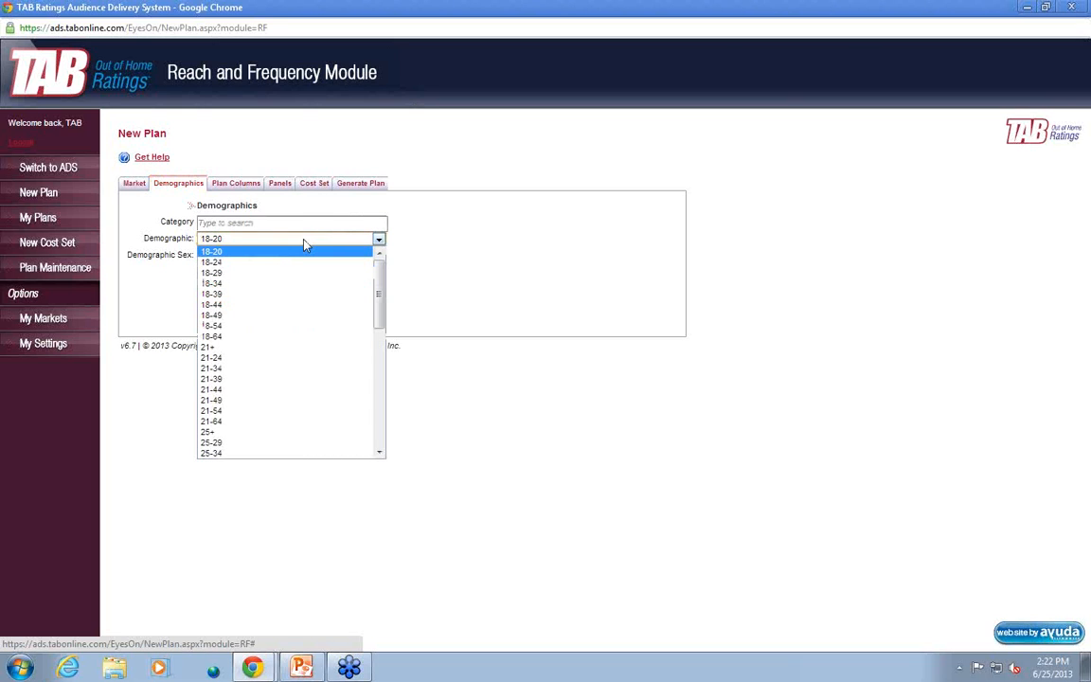
left_click(379, 377)
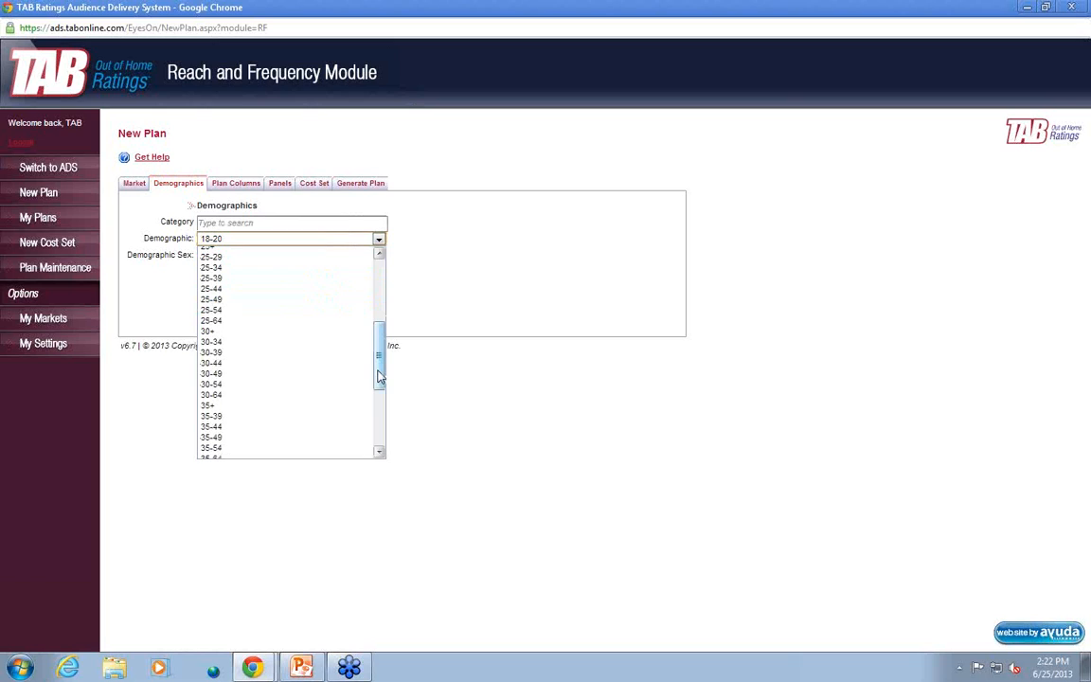
left_click(232, 311)
left_click(274, 255)
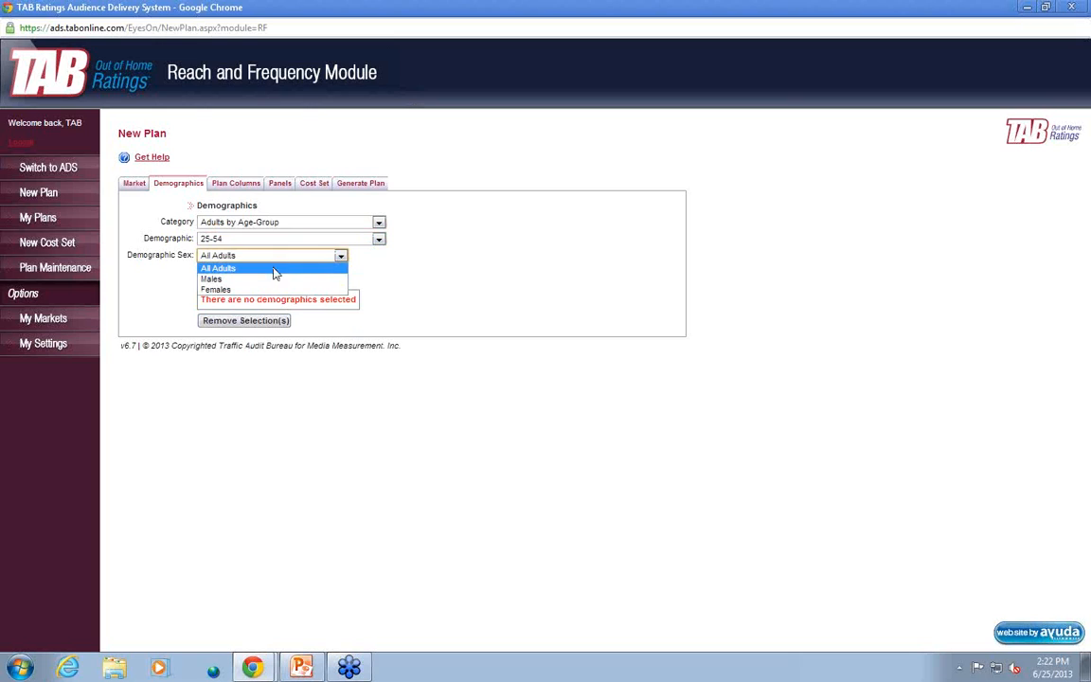
left_click(274, 269)
left_click(275, 280)
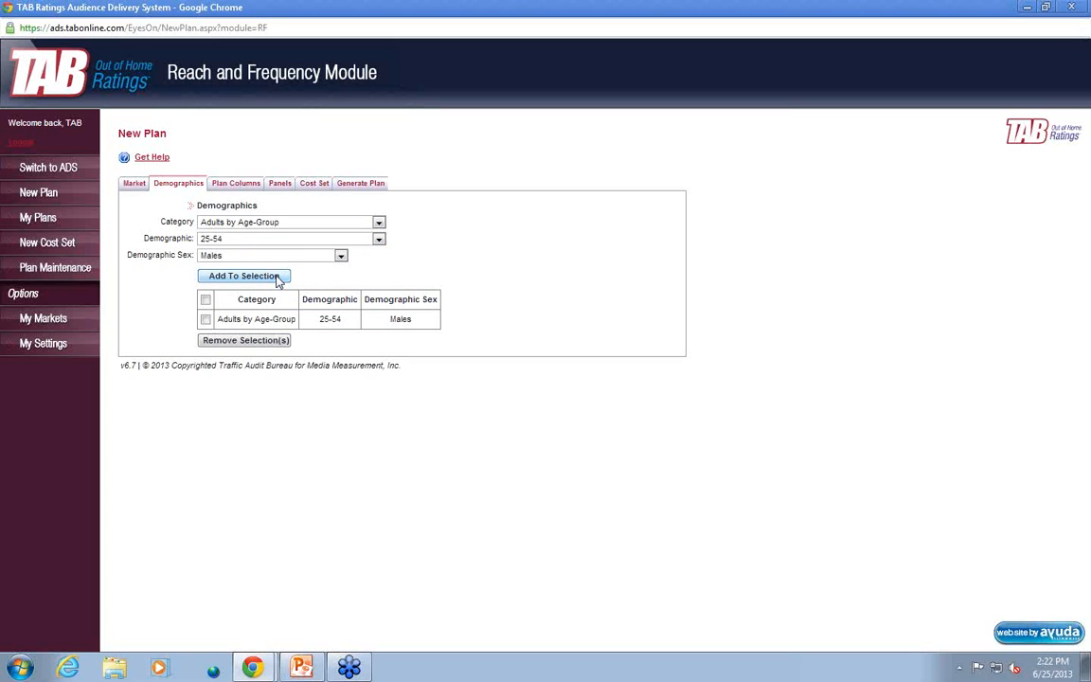
Add the All People 18+ category with All Adults as the sex to the plan's demographic selection
left_click(333, 222)
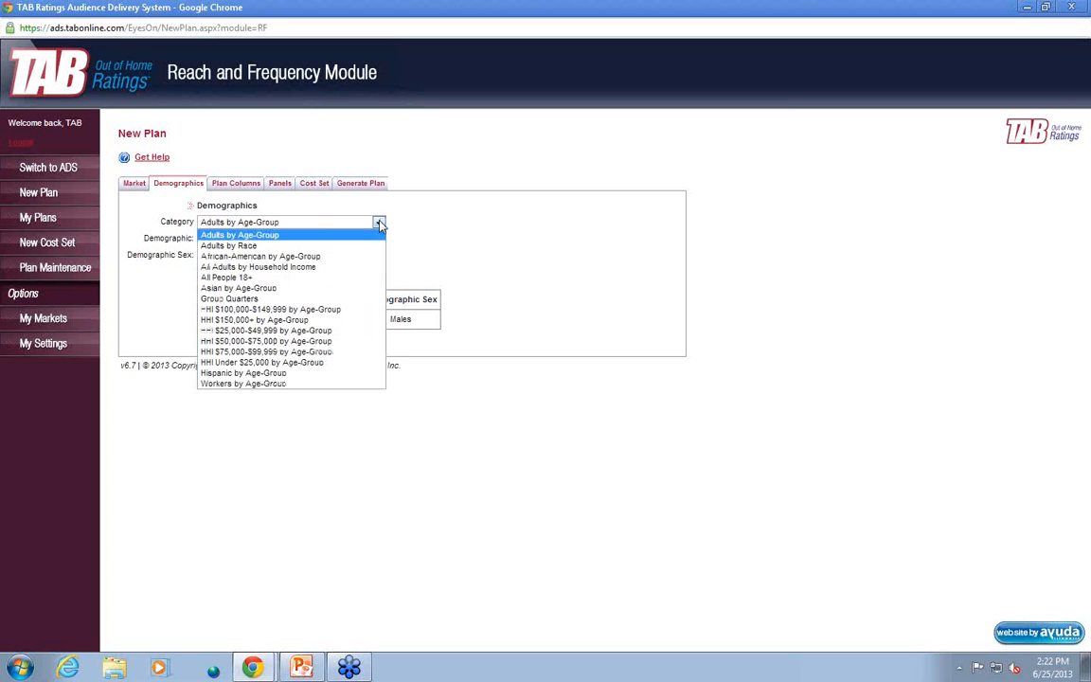
left_click(347, 278)
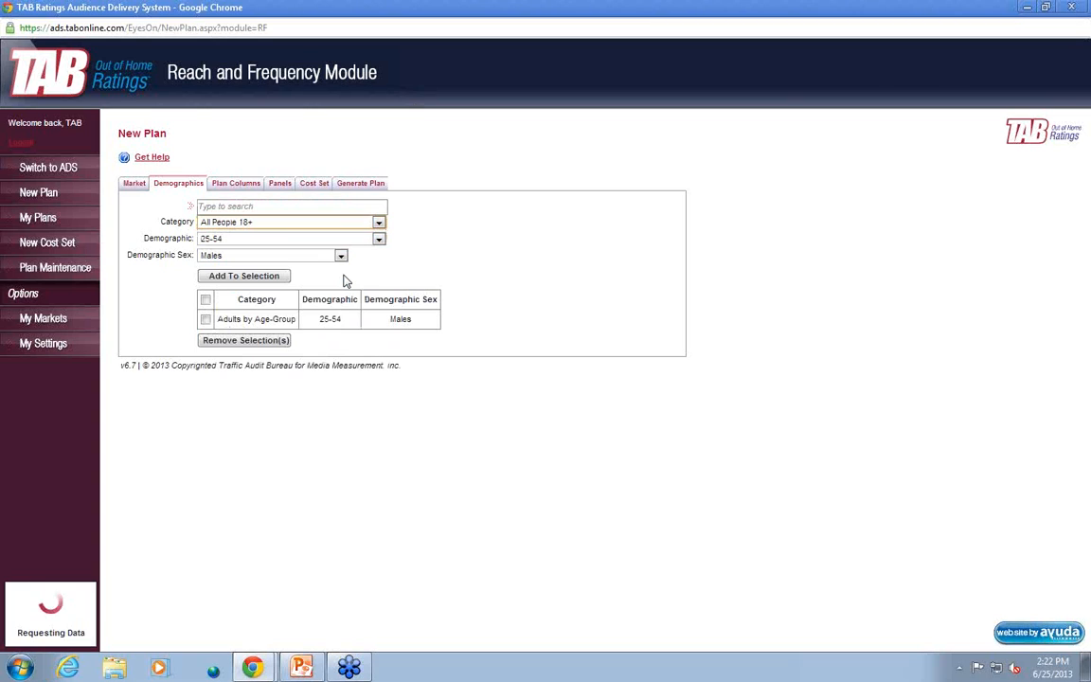
left_click(341, 256)
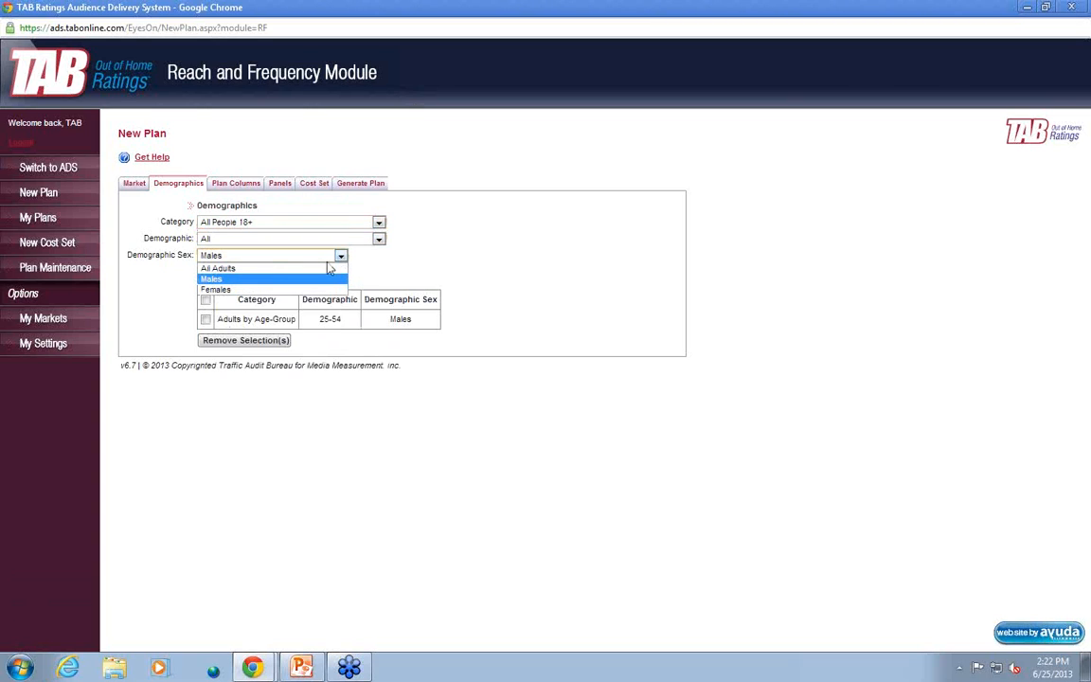
left_click(284, 268)
left_click(287, 277)
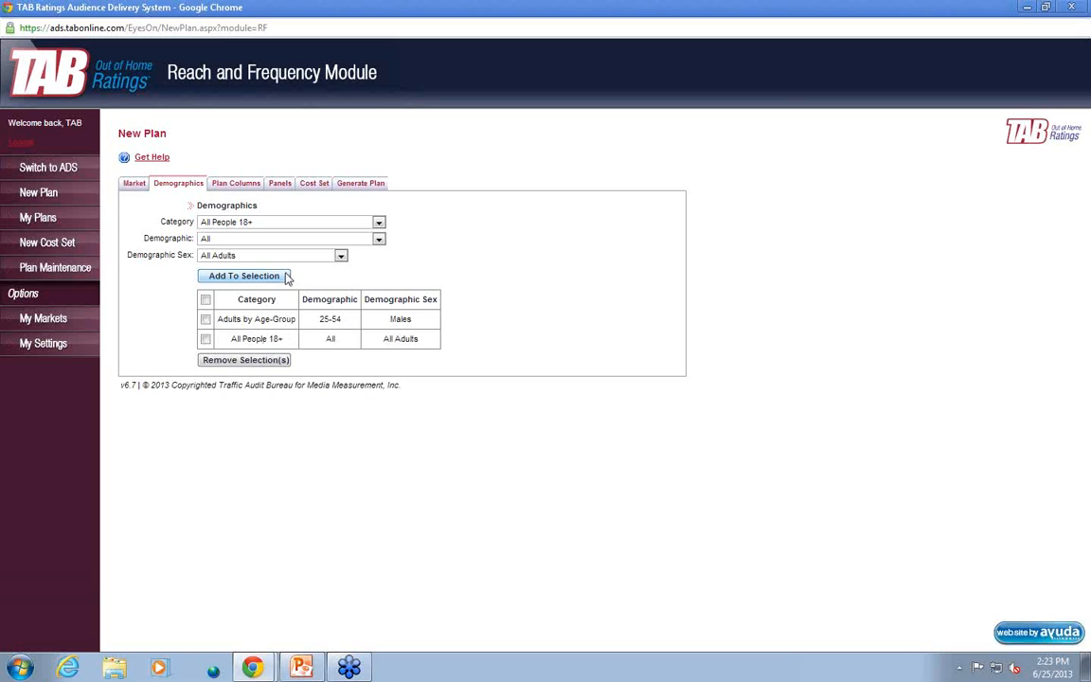
Review the available plan columns and the list of panels for the Chicago market
left_click(222, 188)
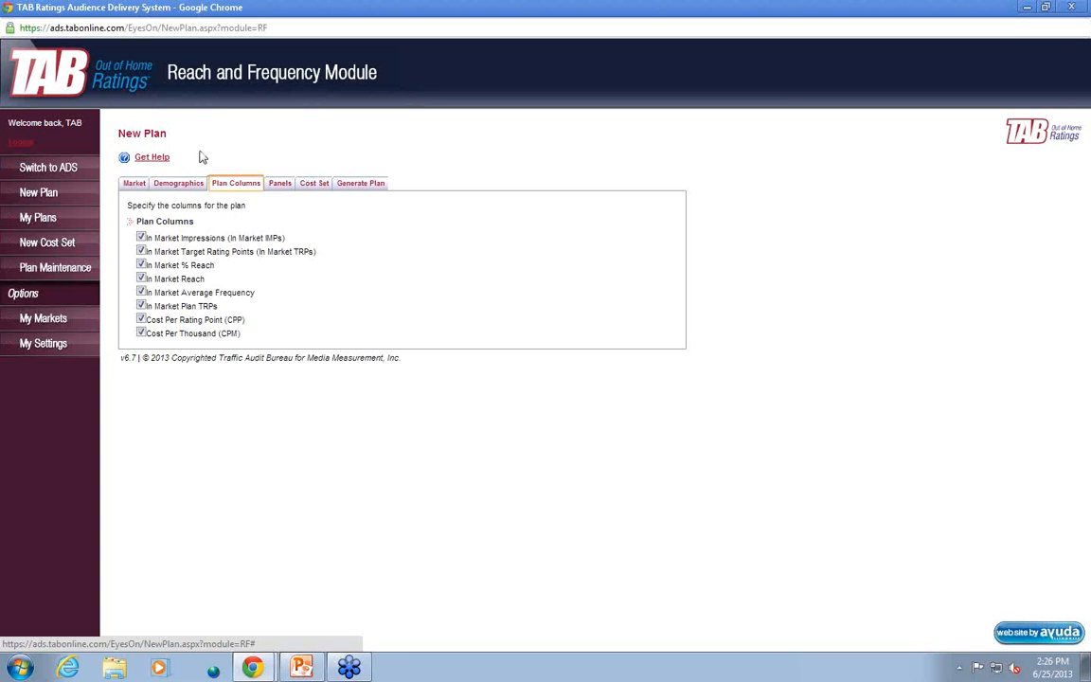
left_click(277, 183)
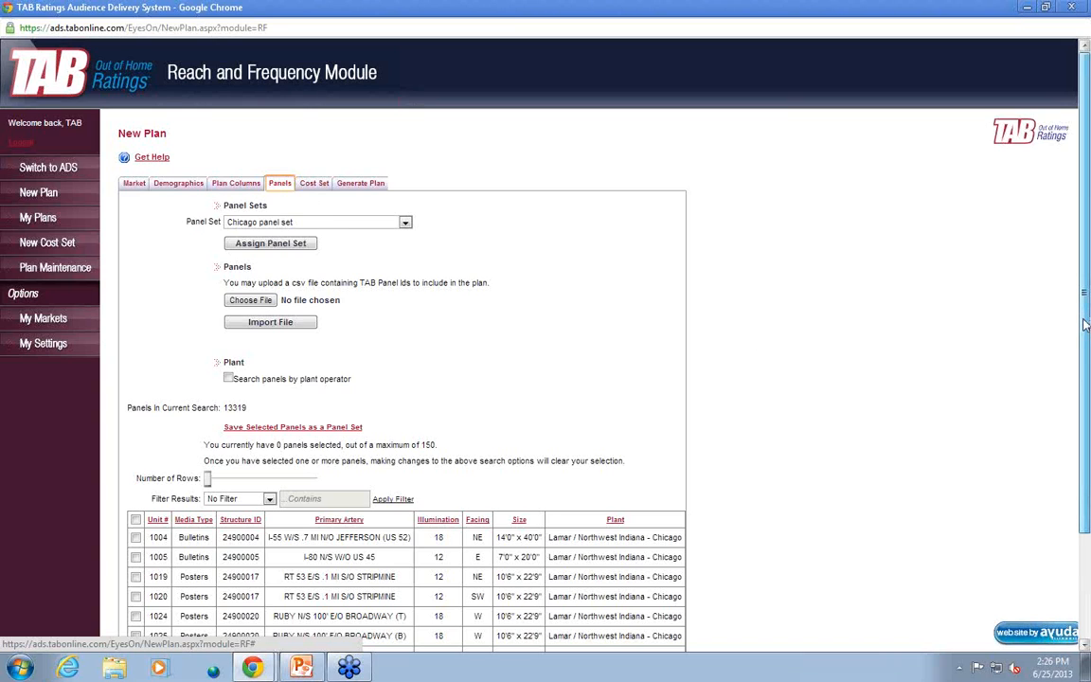
left_click_drag(1085, 325, 1076, 441)
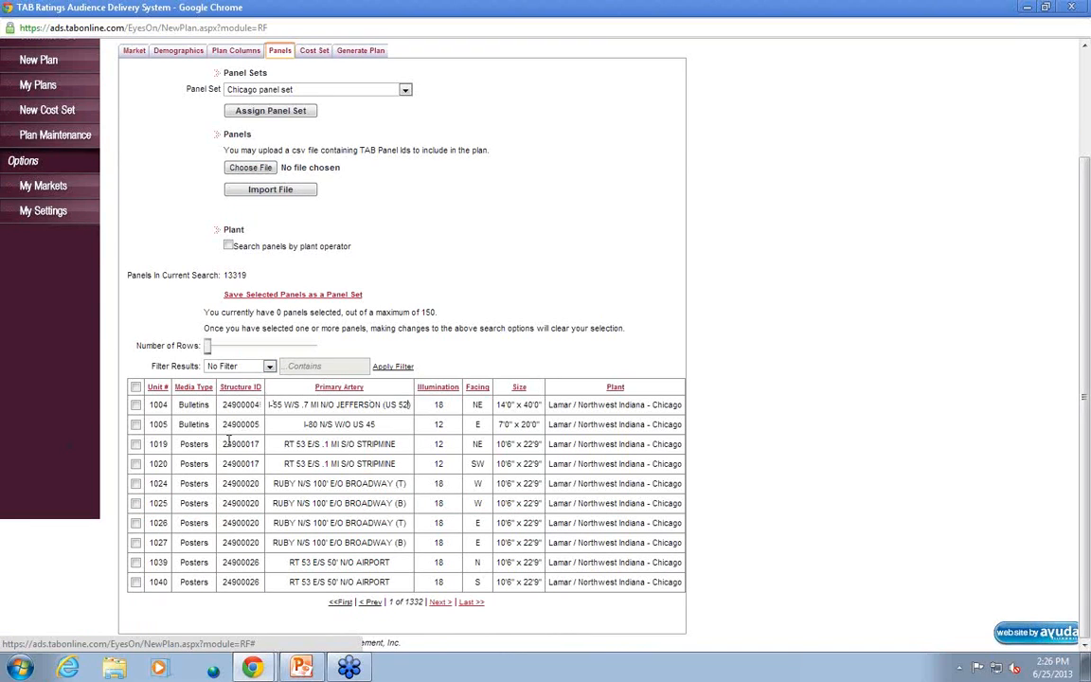
Try selecting panel units 1004, 1005 and 1019 individually in the panel list, and clear those selections
left_click(135, 404)
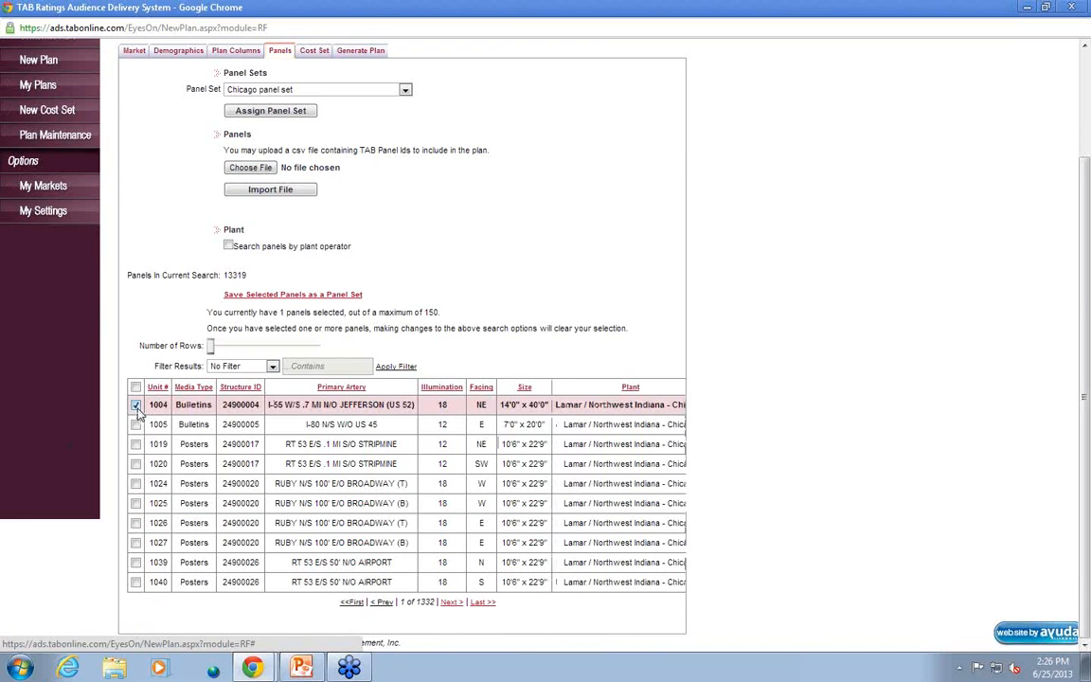
left_click(136, 424)
left_click(135, 444)
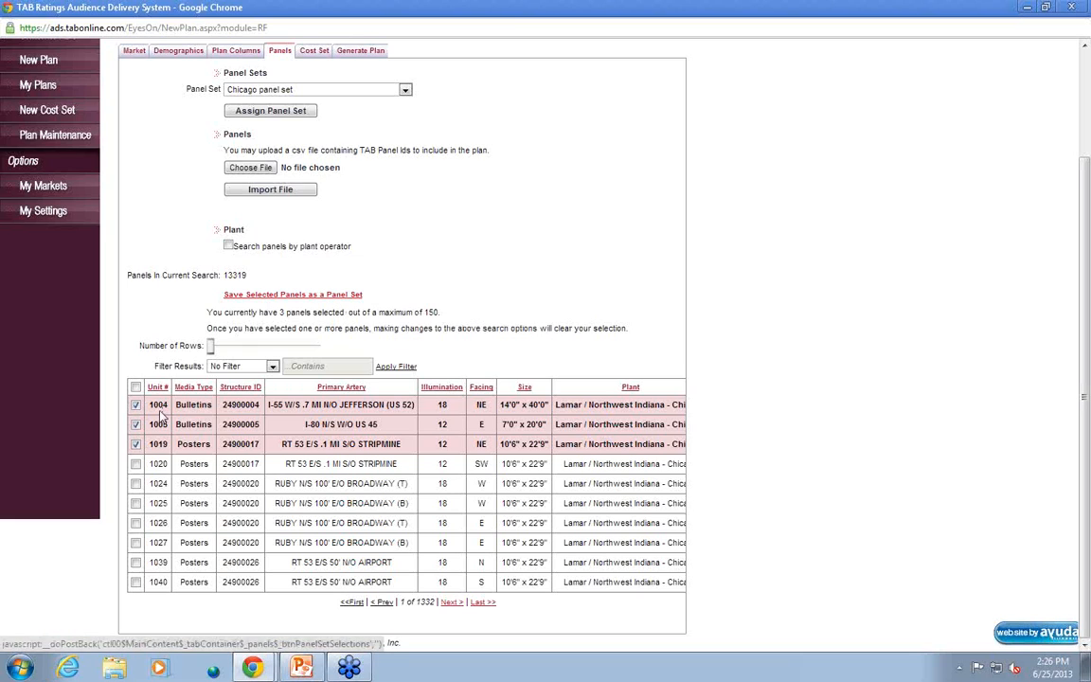
left_click(135, 444)
left_click(136, 424)
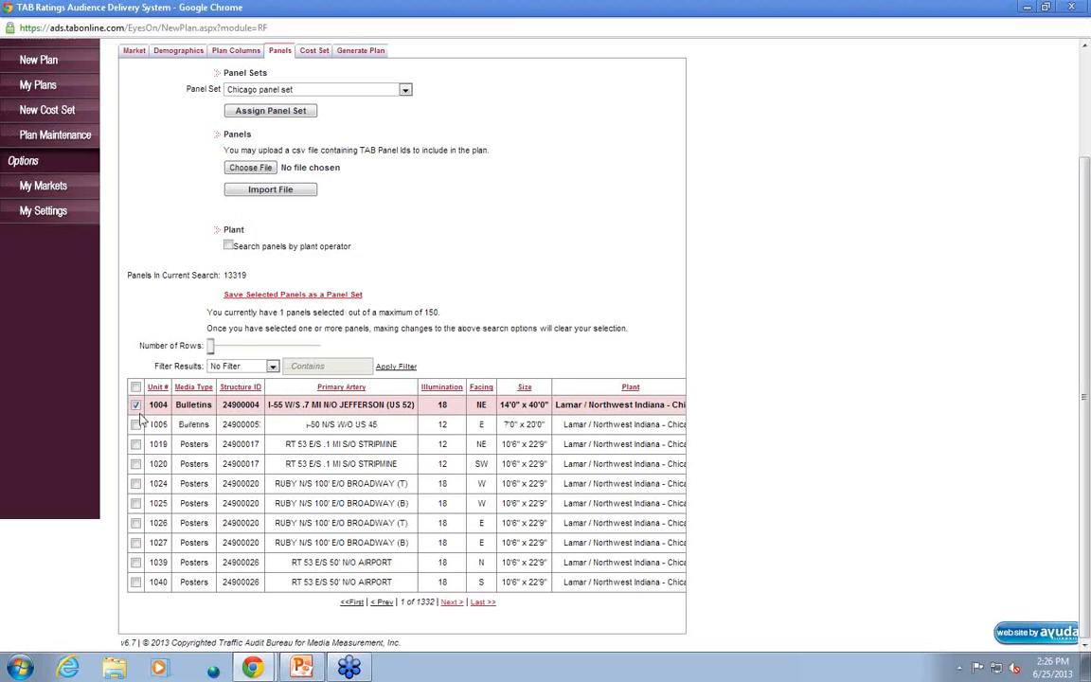
left_click(136, 405)
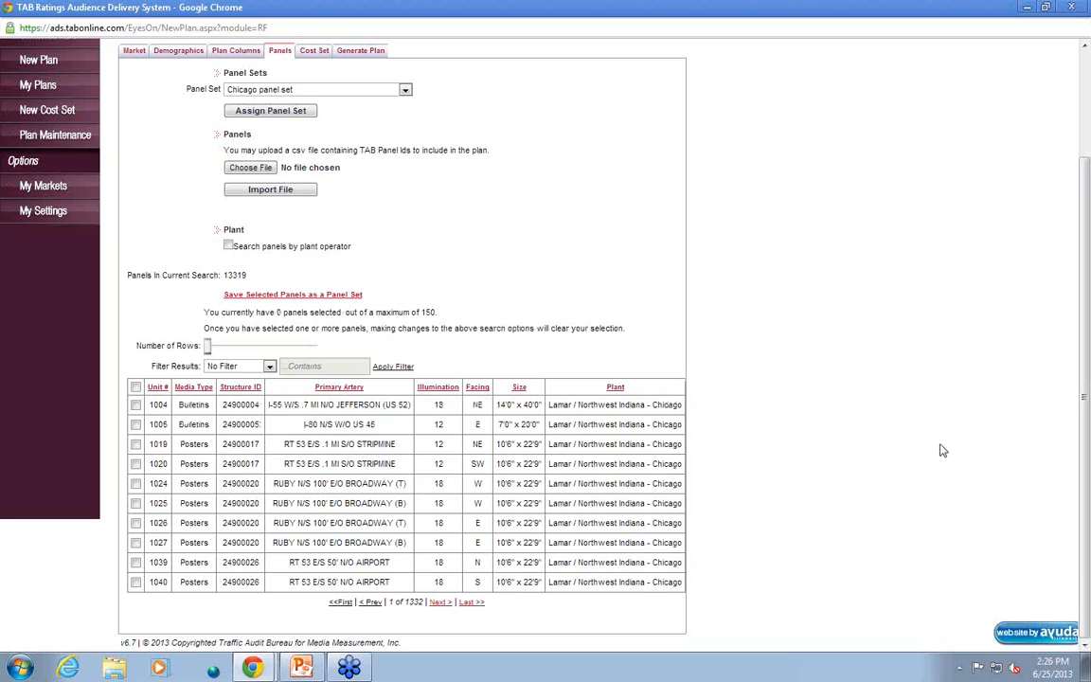
Assign the saved Chicago panel set to the new plan
scroll(942, 450, "up", 3)
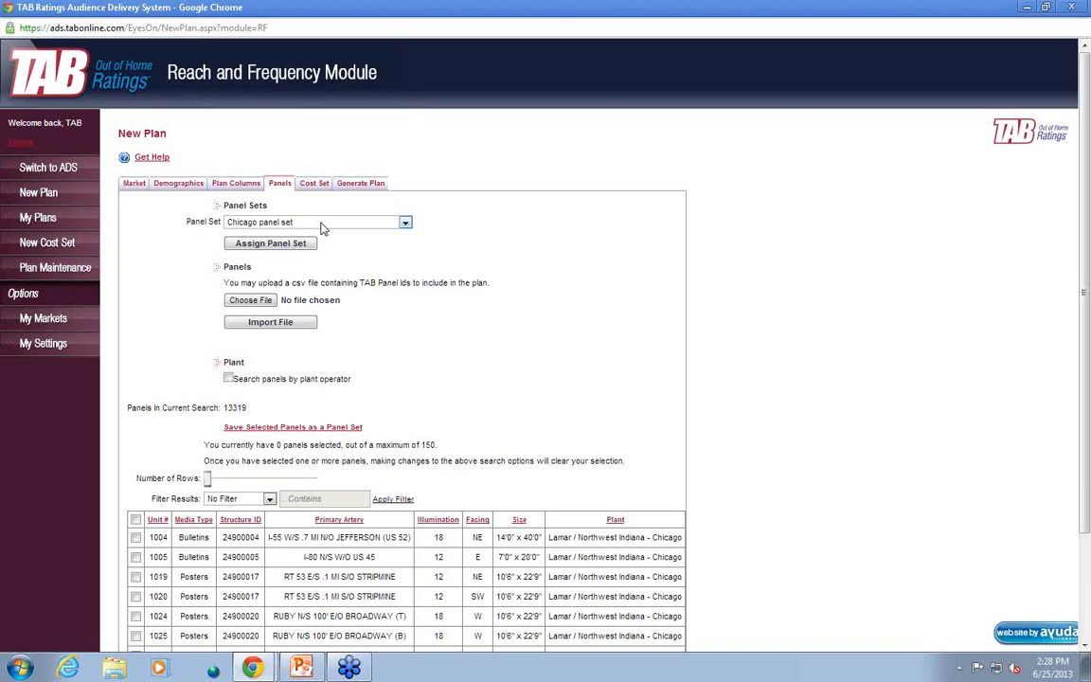
left_click(284, 244)
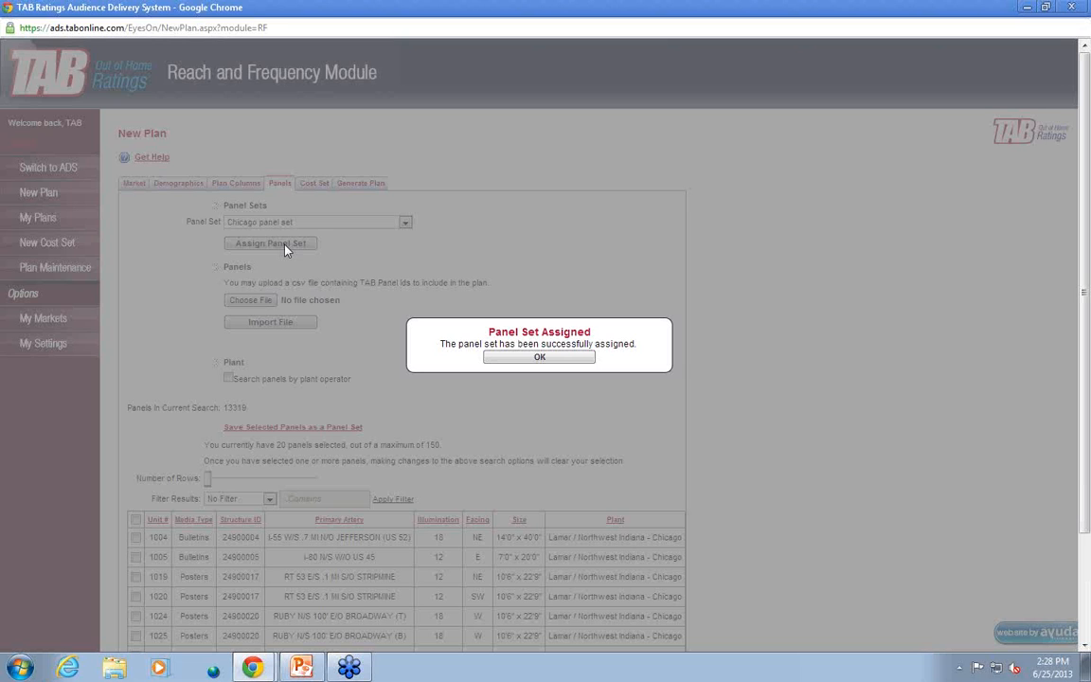
left_click(539, 357)
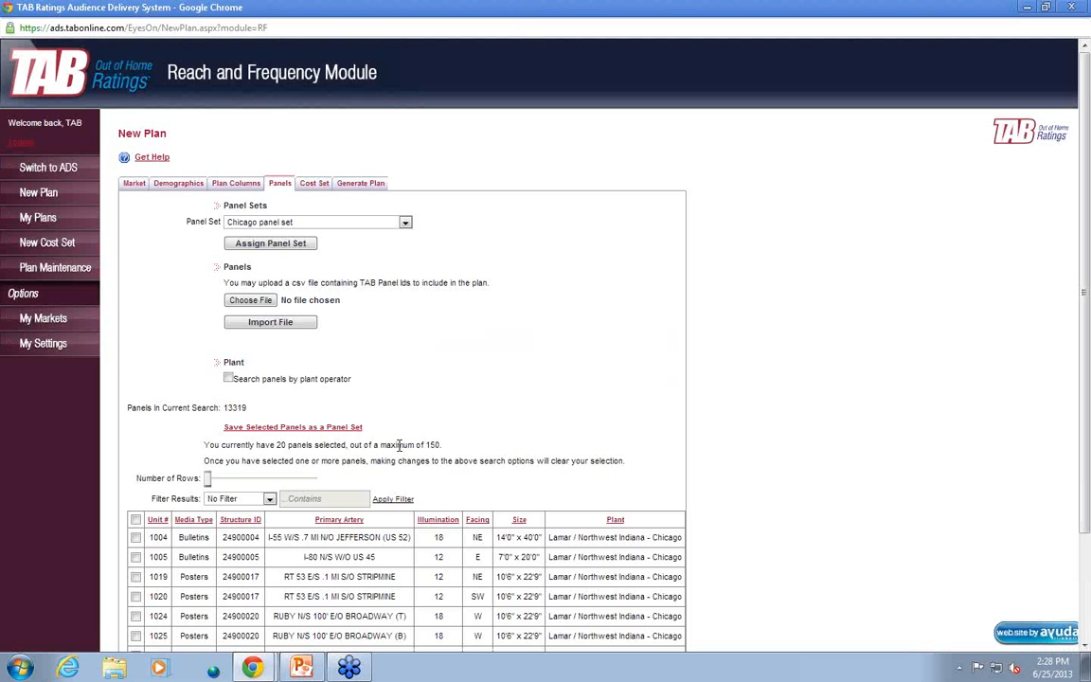
Assign the Chicago cost set to the new plan
left_click(307, 186)
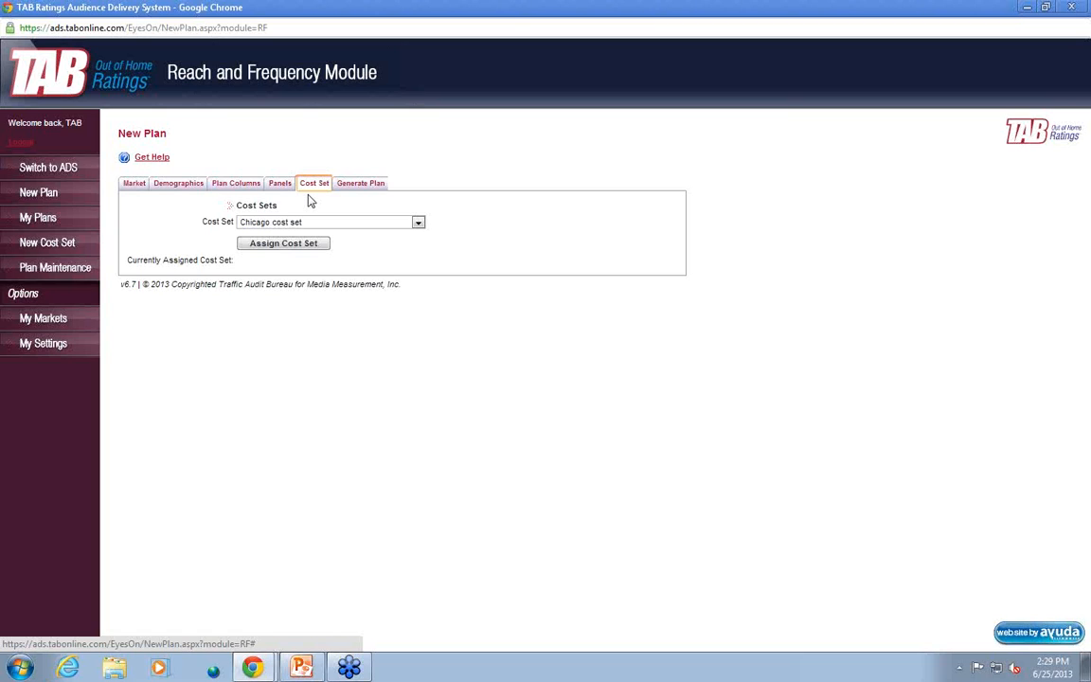
left_click(308, 249)
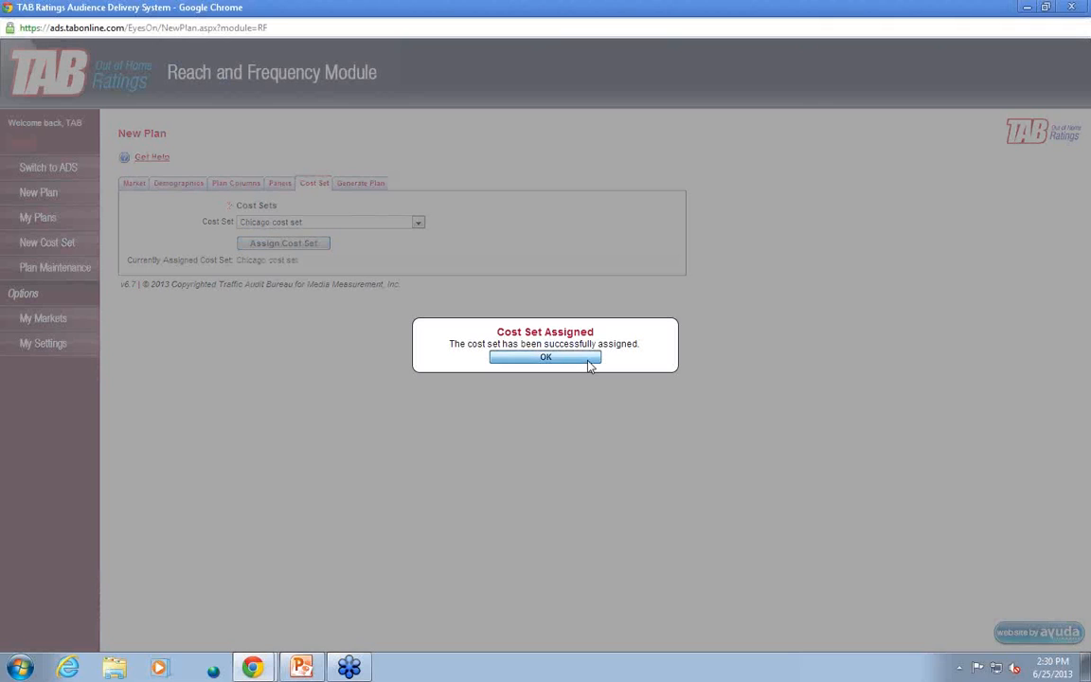
left_click(587, 359)
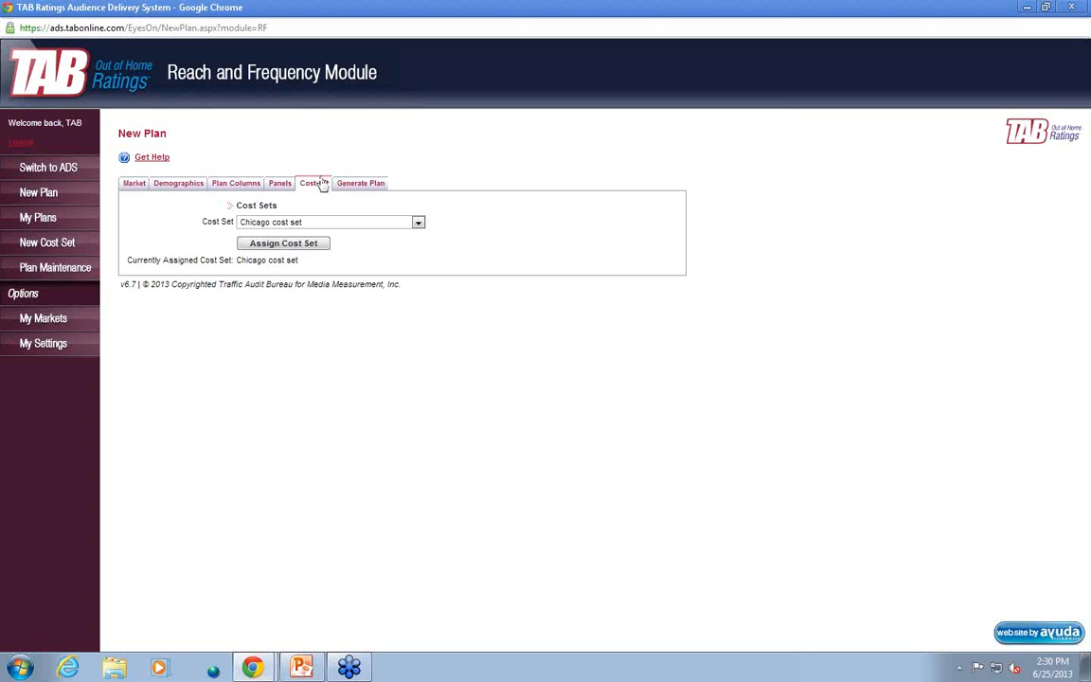
Title the plan "Plan 1" and generate it without a description
left_click(371, 189)
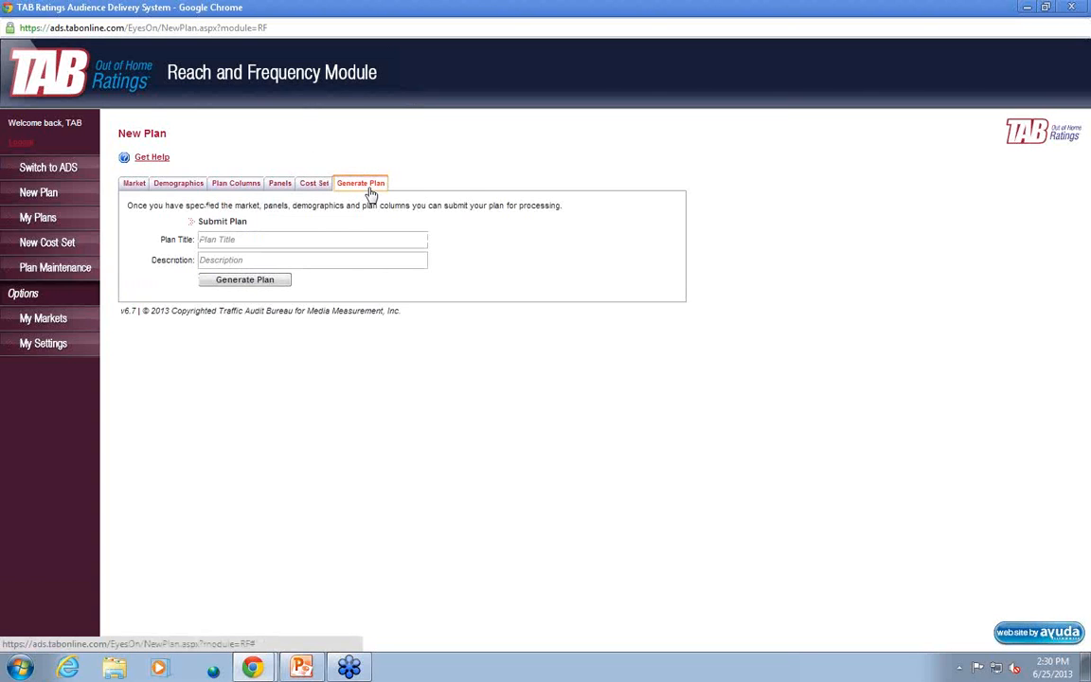
left_click(330, 238)
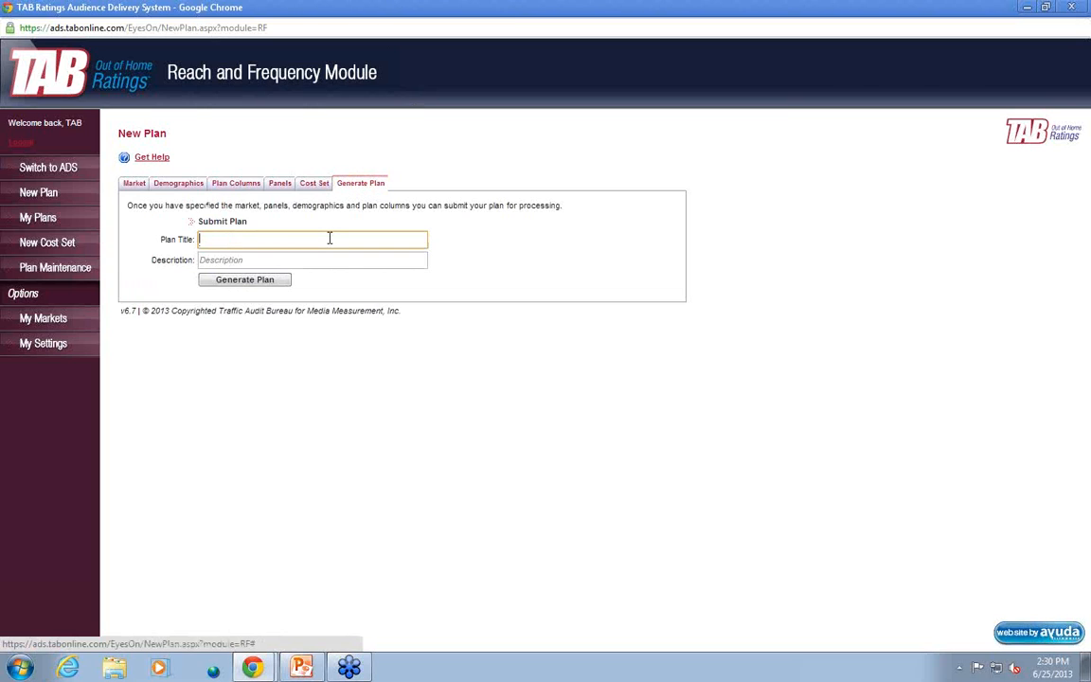
type("Plan 1")
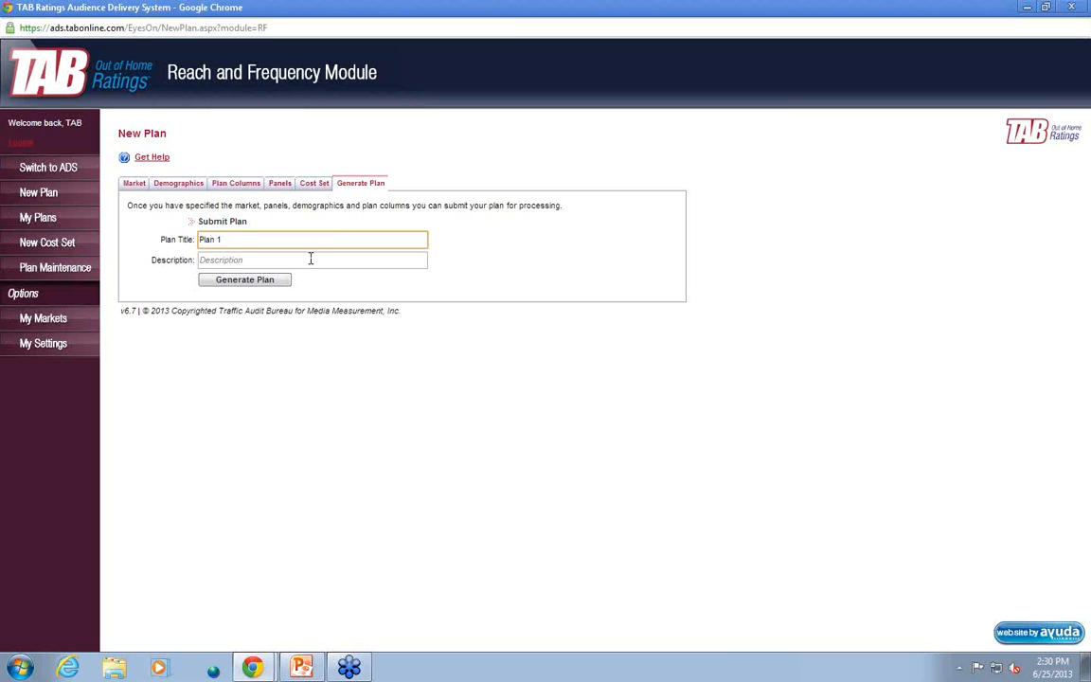
left_click(253, 282)
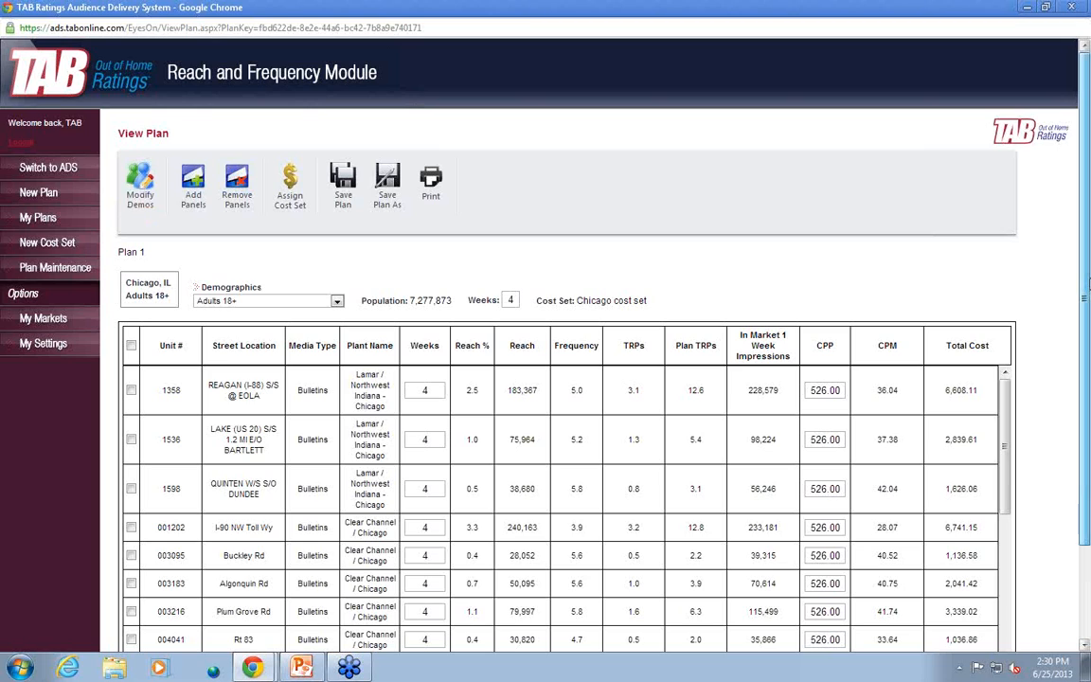
Switch the generated plan's displayed demographic to Males 25-54
left_click_drag(1089, 280, 1089, 281)
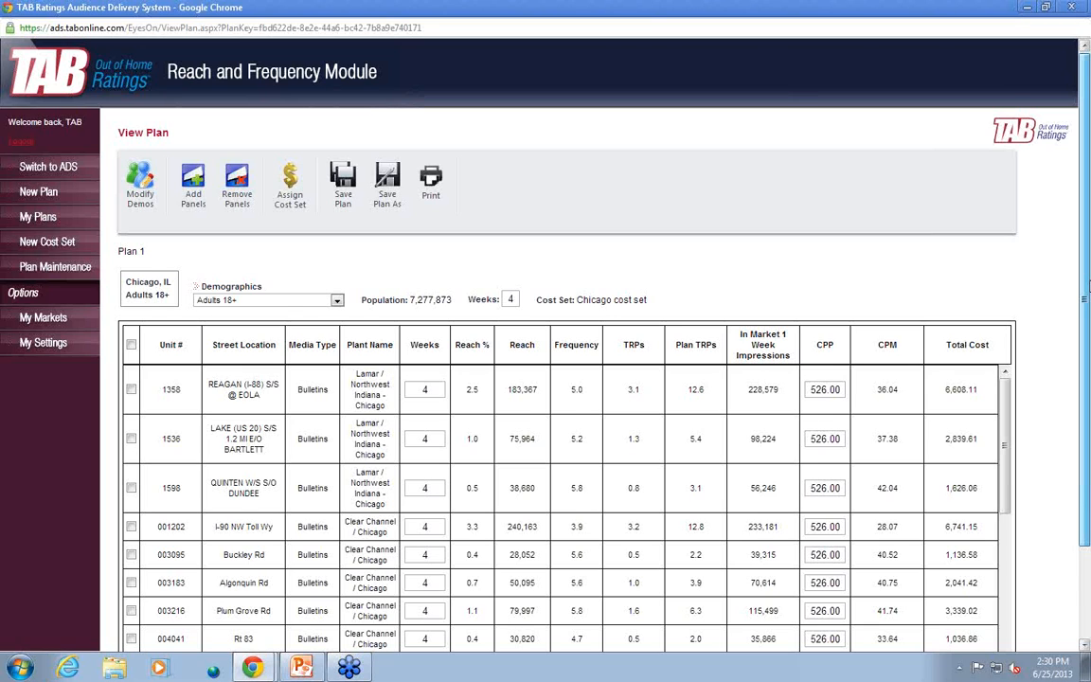
left_click_drag(1089, 286, 1089, 350)
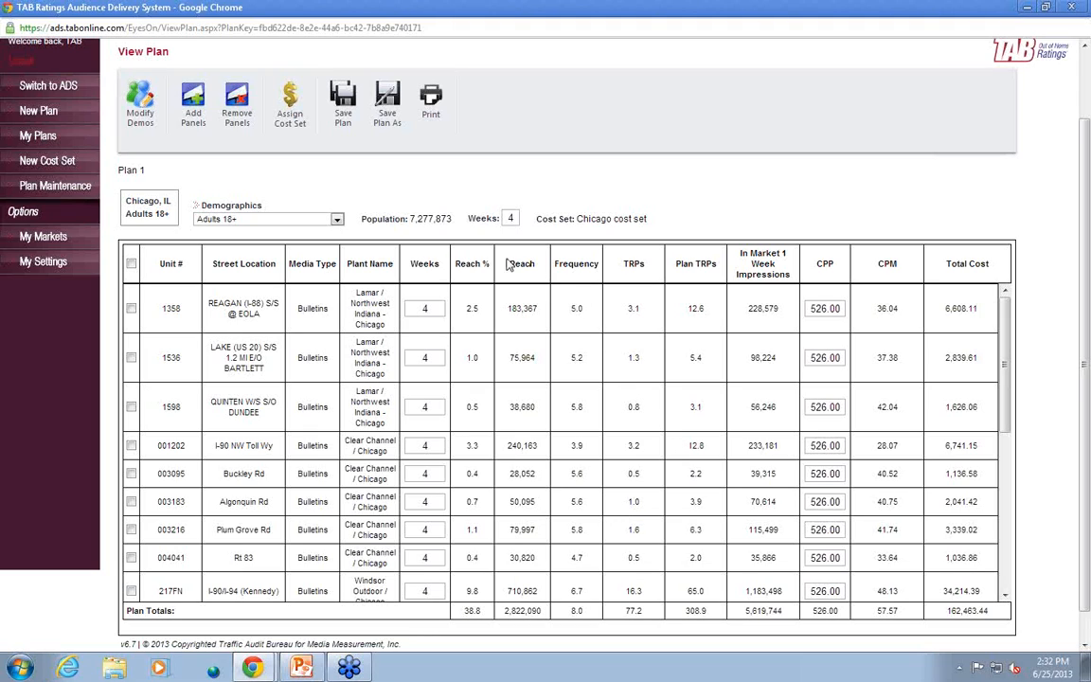
left_click(336, 220)
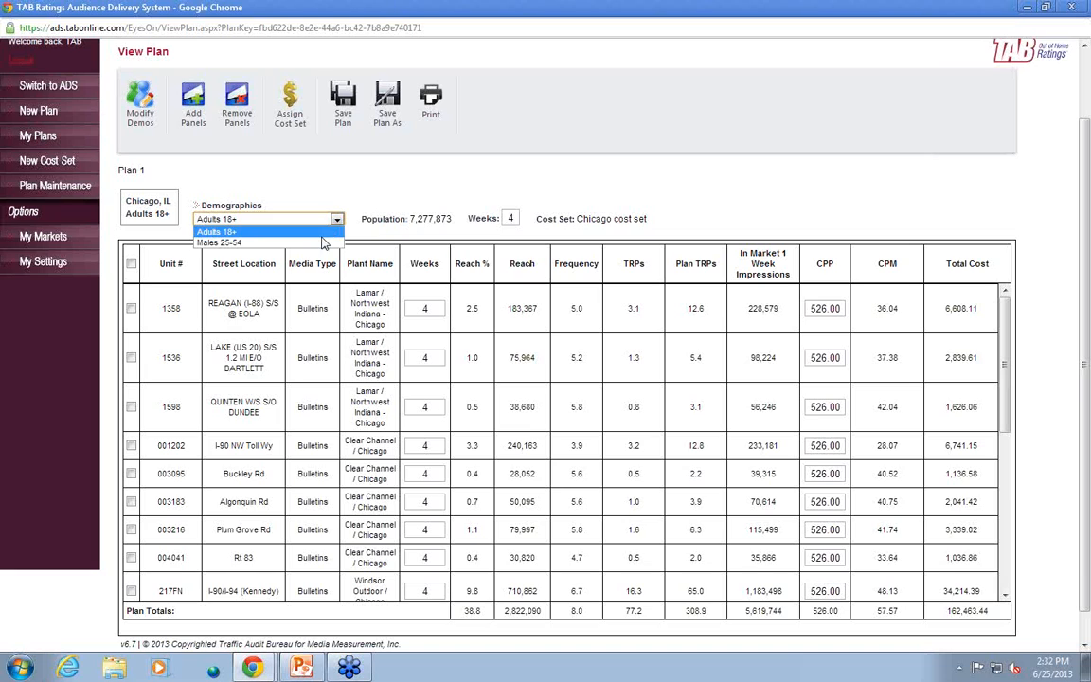
left_click(301, 243)
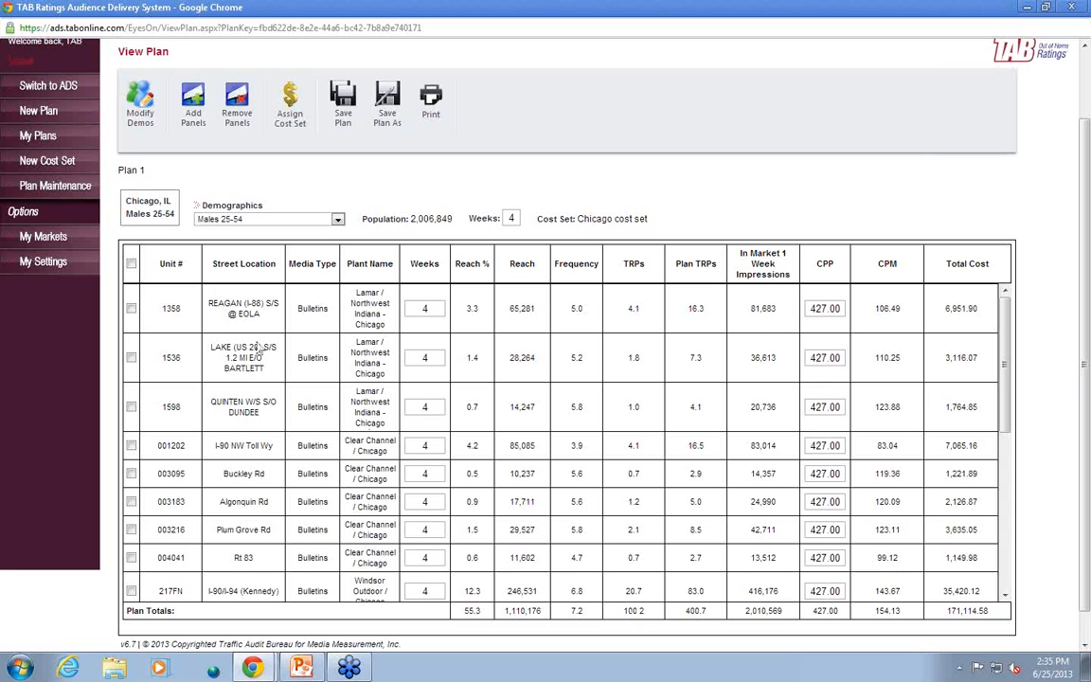
Search the panels available to add to Plan 1 by unit number, using 120NF as the filter
left_click(189, 107)
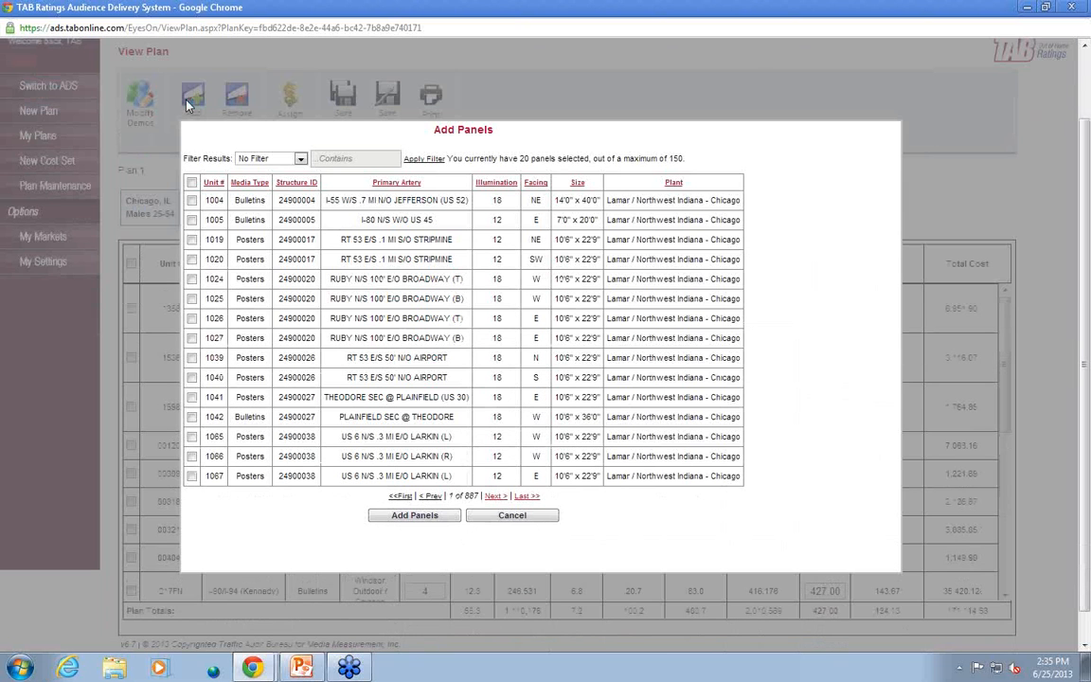
left_click(299, 159)
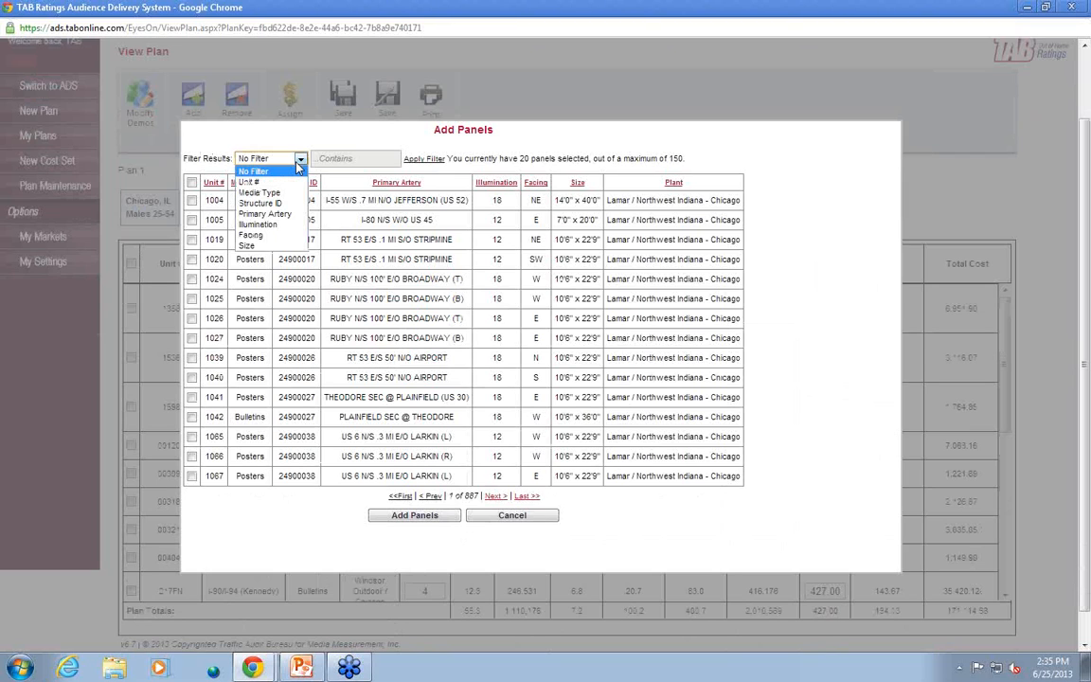
left_click(286, 182)
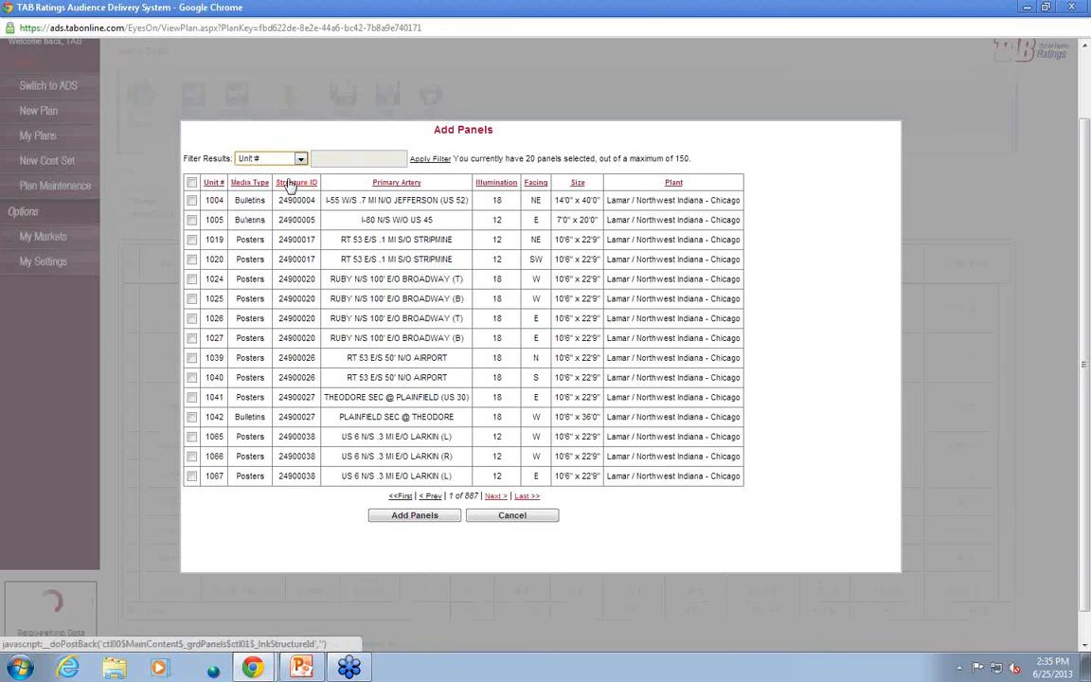
left_click(333, 160)
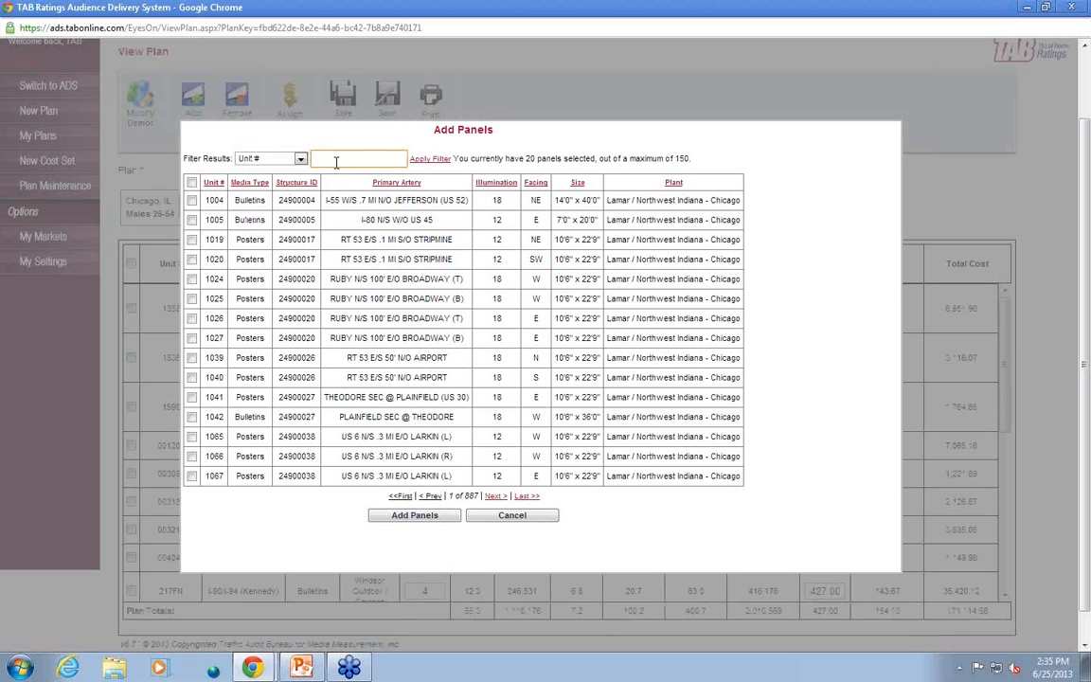
type("120NP")
left_click(434, 159)
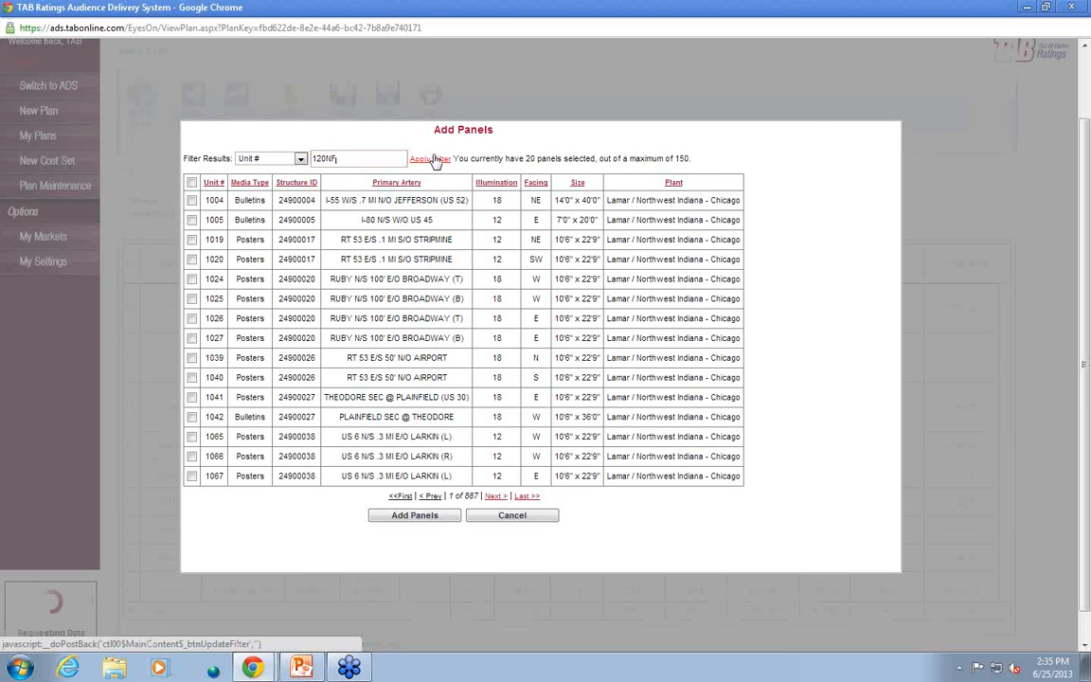
Change the unit number filter to 102NF and add the matching bulletin panel to the plan
left_click(386, 166)
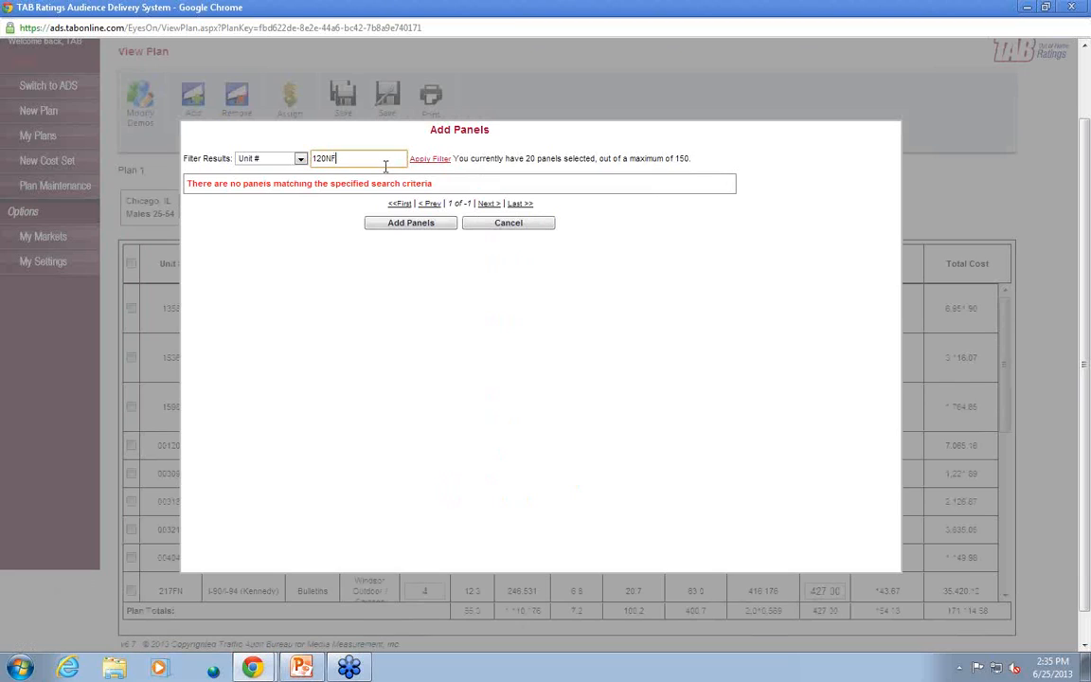
key("BackSpace")
key("BackSpace")
key("BackSpace")
key("BackSpace")
type("02NF")
left_click(439, 159)
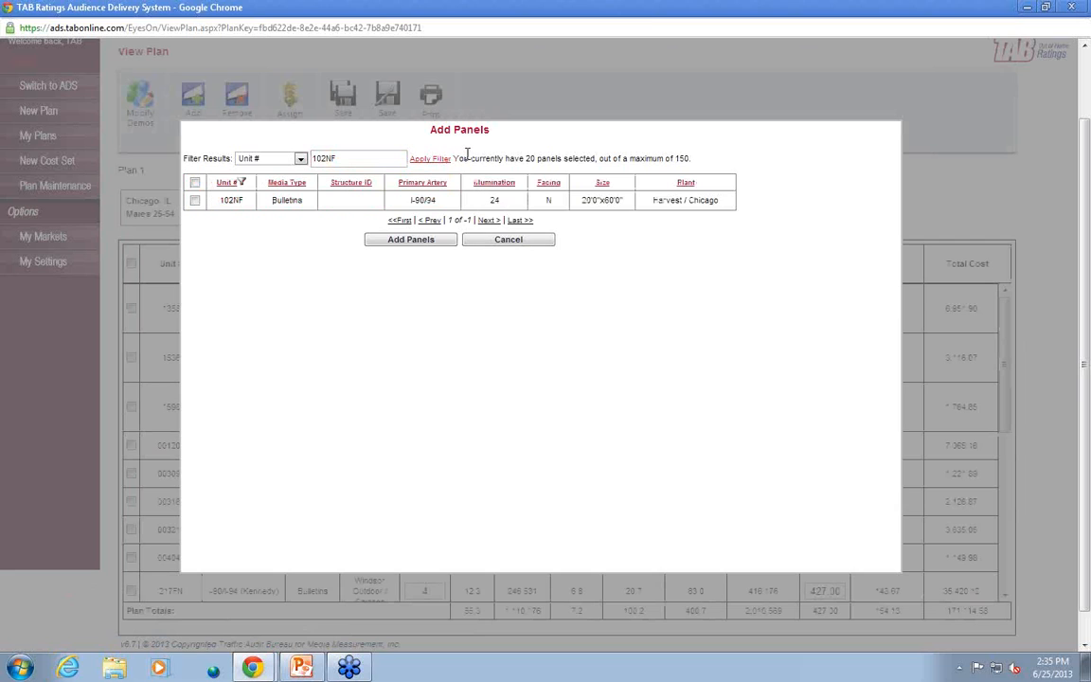
left_click(194, 200)
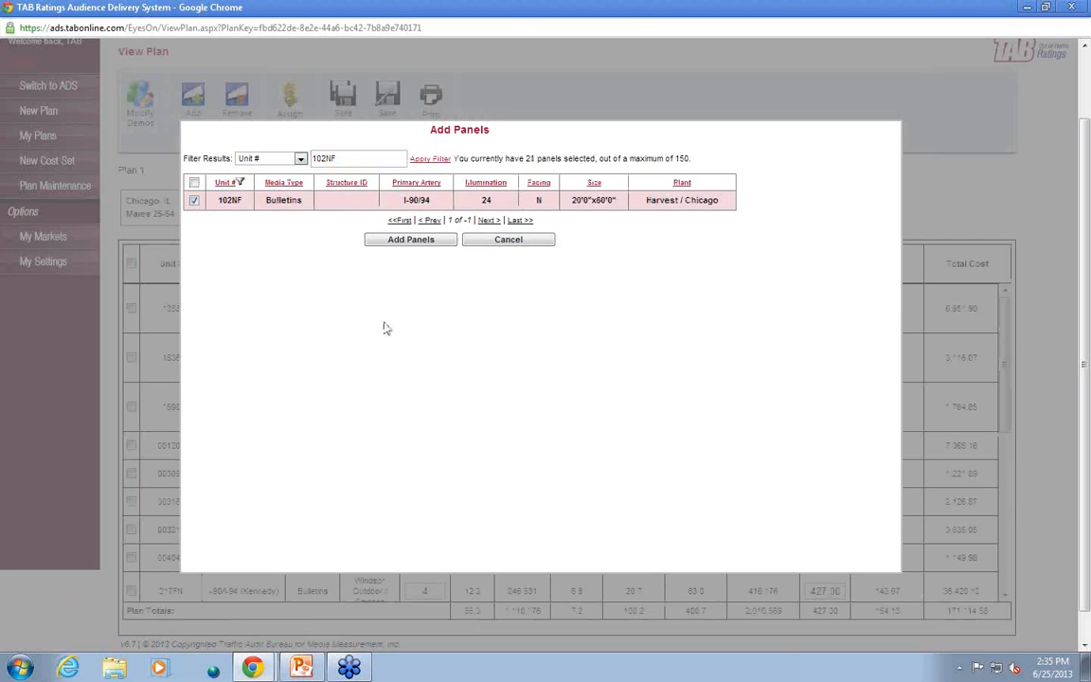
left_click(404, 239)
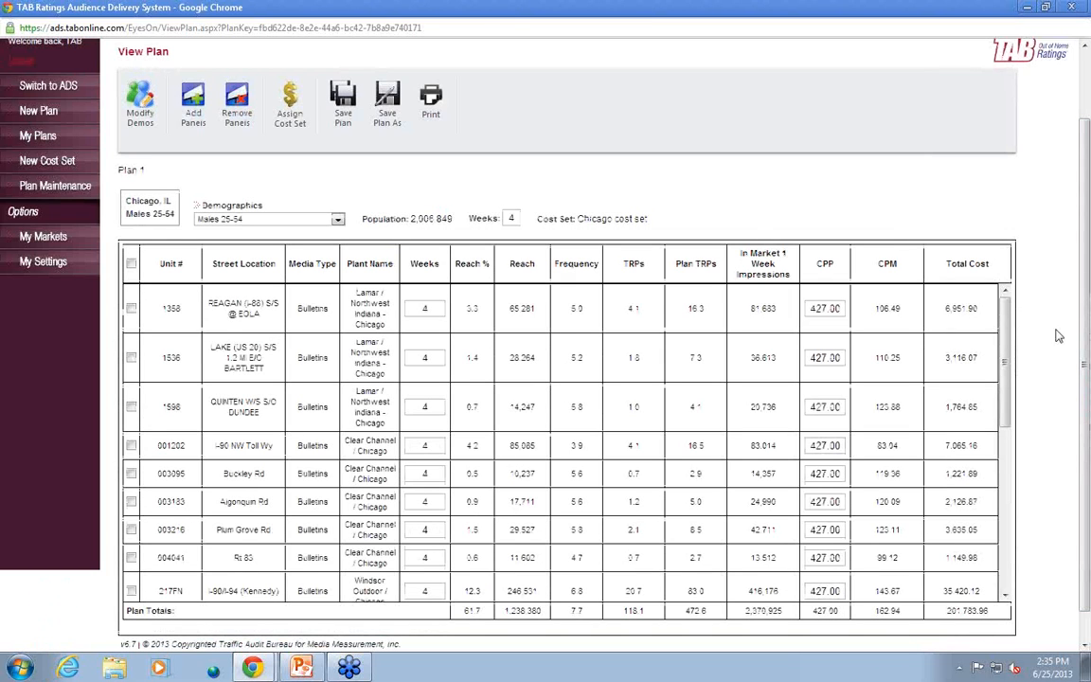
Remove the panels with unit numbers 002283 and 12 from the plan
left_click_drag(1007, 356, 1009, 540)
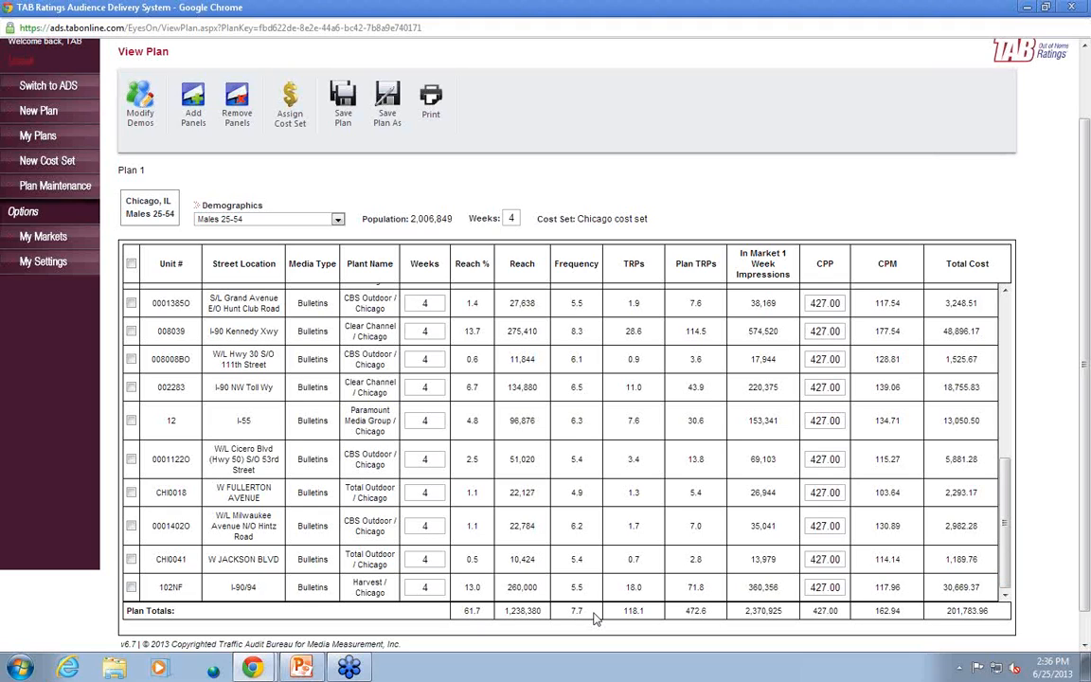
left_click(132, 389)
left_click(132, 421)
left_click(237, 124)
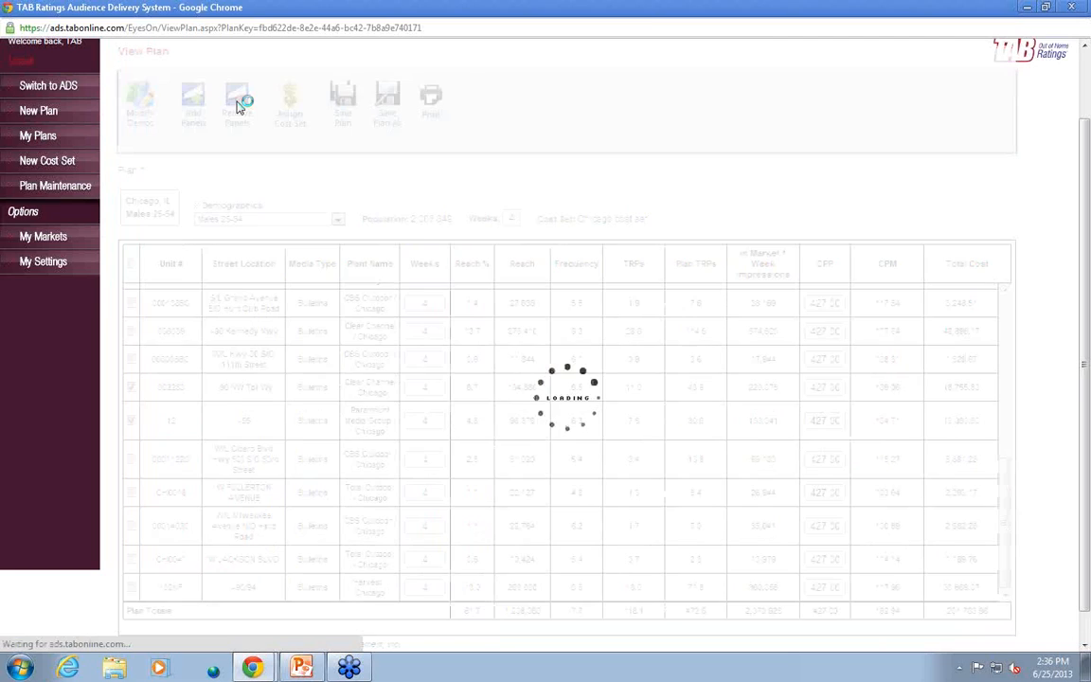
scroll(422, 447, "down", 1)
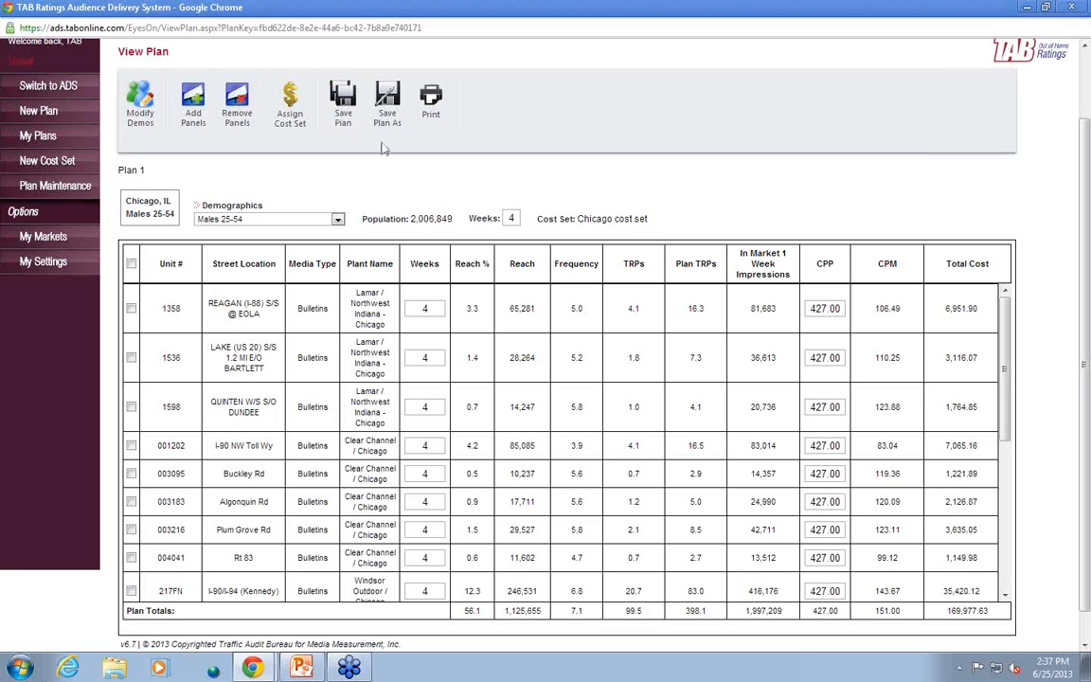
Save the modified plan as a separate plan named "Plan 2" without a description
left_click(397, 95)
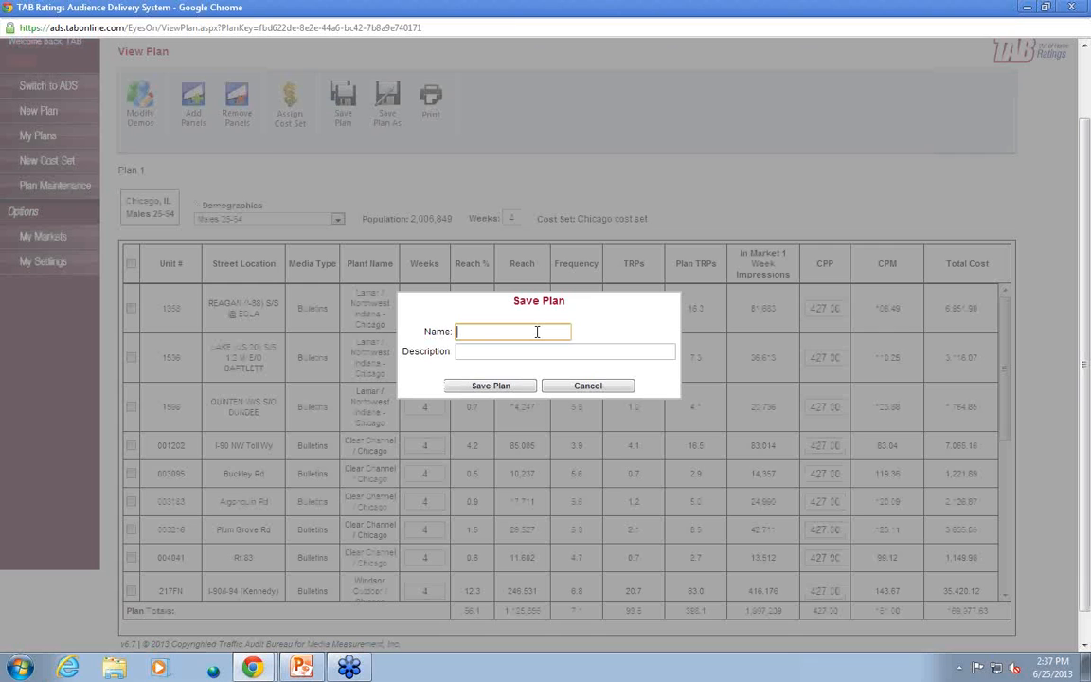
type("Plan 2")
left_click(509, 387)
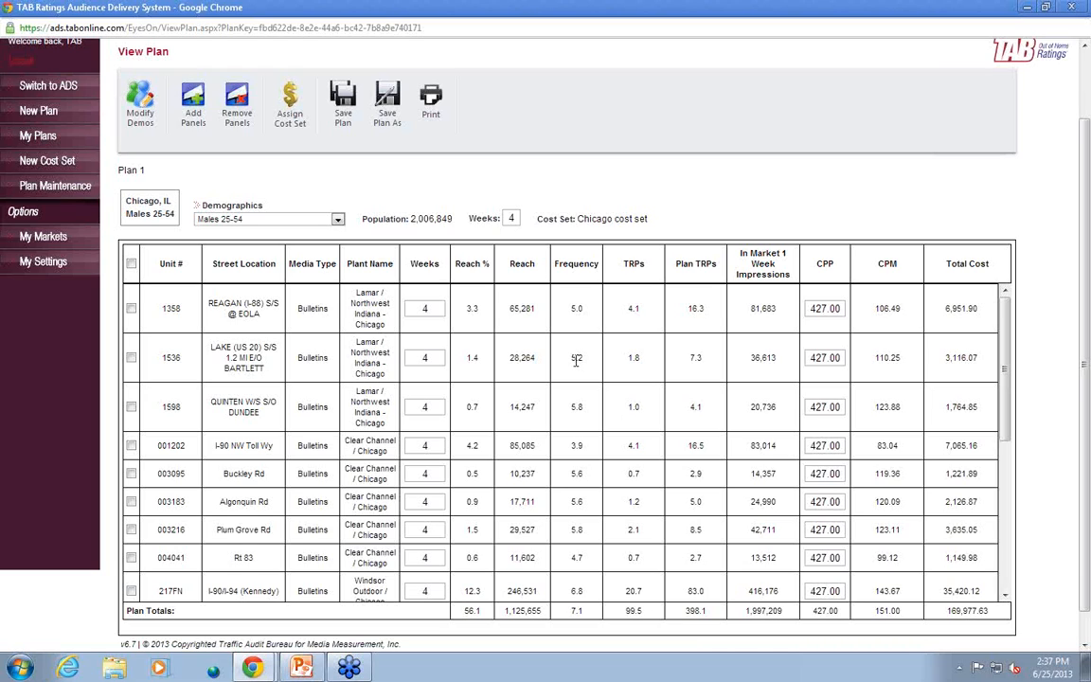
Open the original Plan 1 from the list of saved plans
left_click(46, 159)
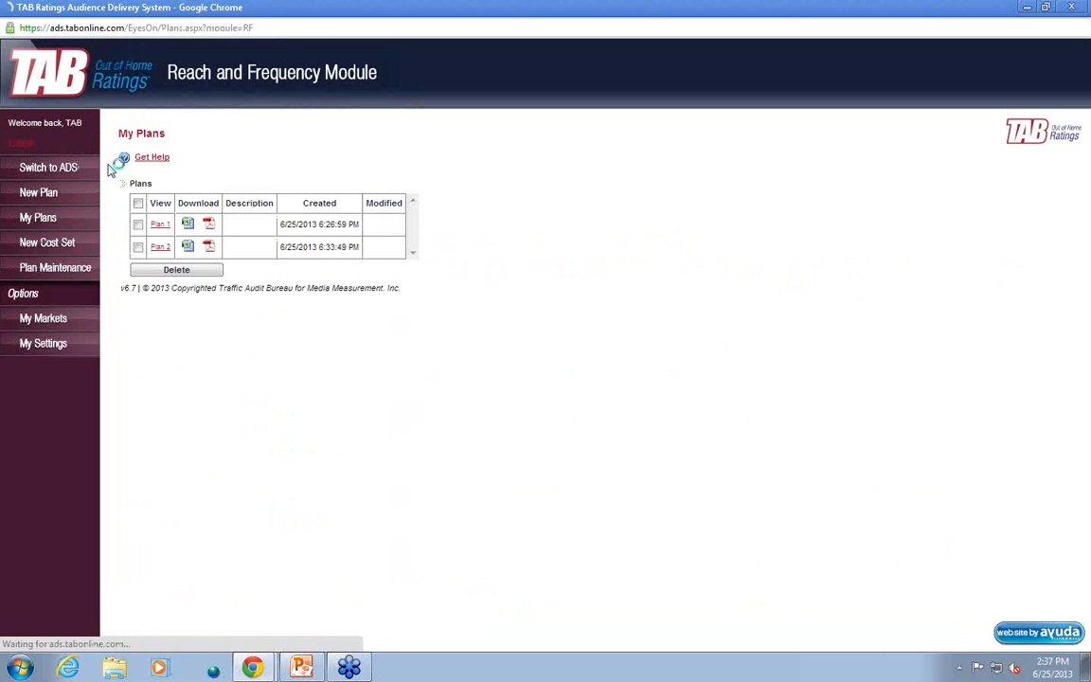
left_click(162, 226)
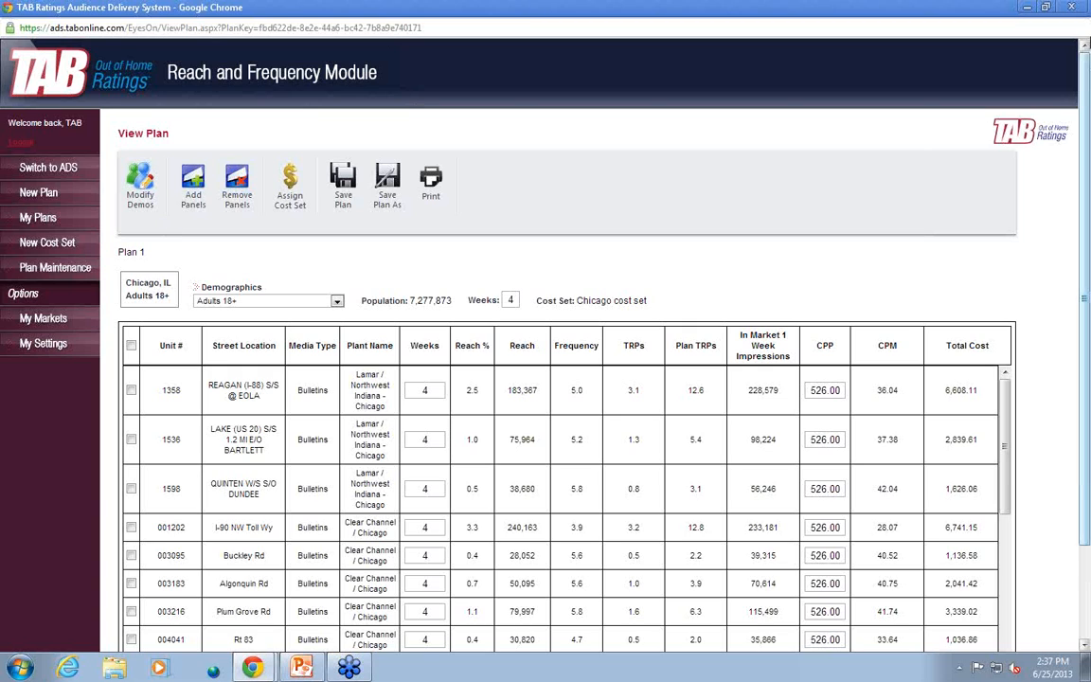
left_click_drag(1084, 240, 1085, 240)
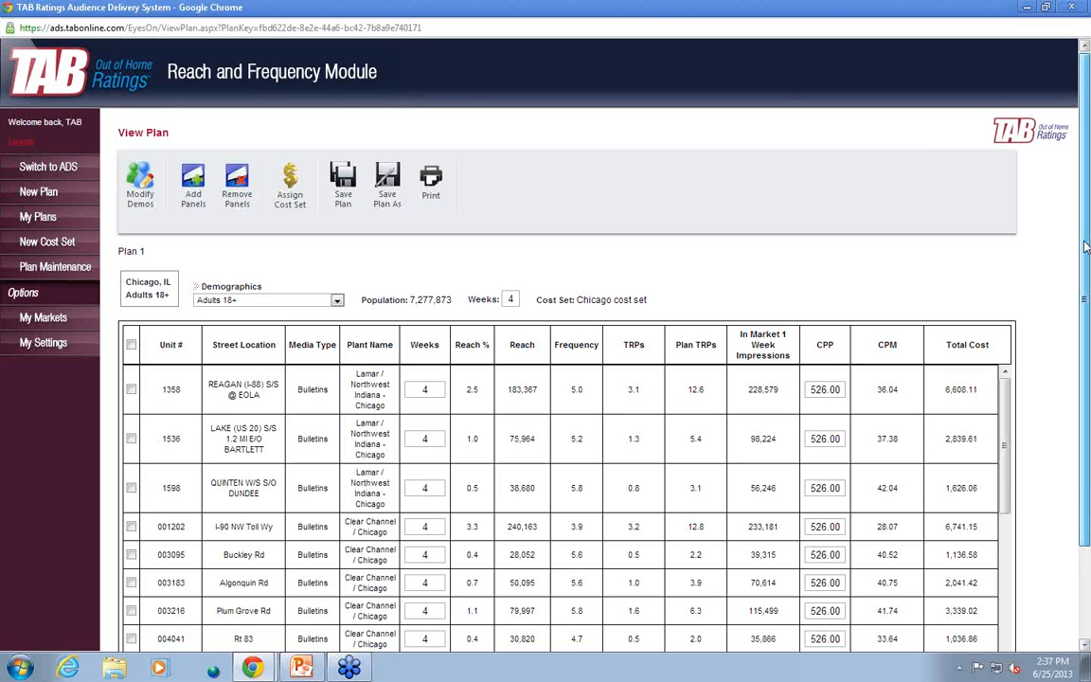
Set the duration of the whole plan to 8 weeks
scroll(820, 125, "down", 2)
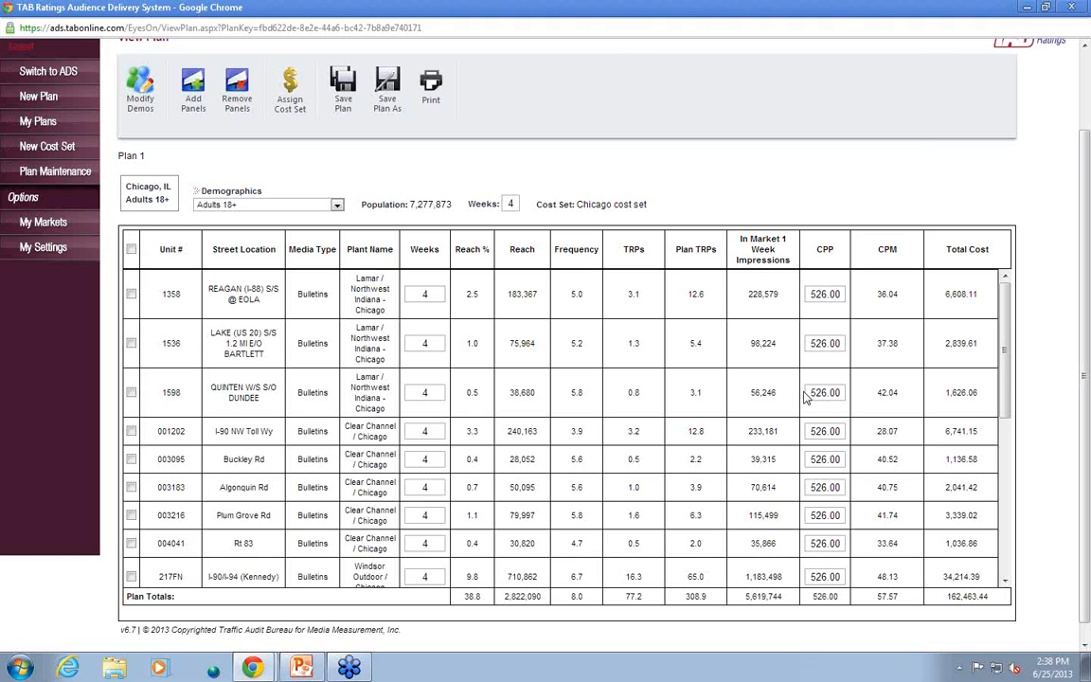
left_click(516, 202)
key("BackSpace")
type("8")
key("Return")
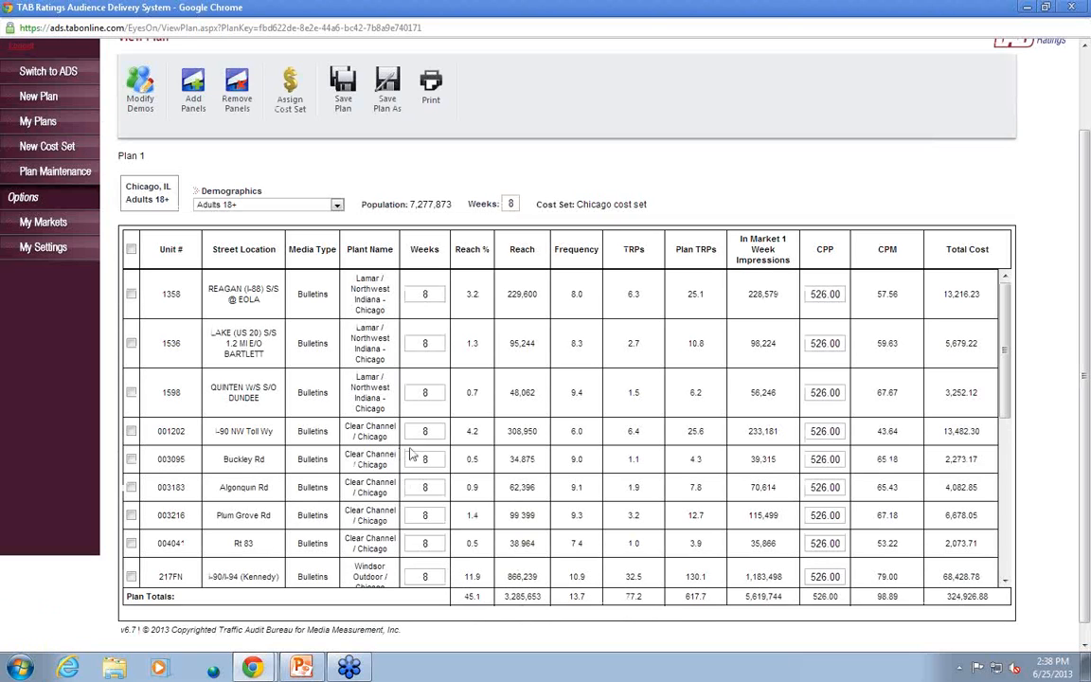
Set the duration of panel 001202 on I-90 NW Toll Wy to 6 weeks
left_click_drag(437, 432, 409, 431)
type("6")
key("Return")
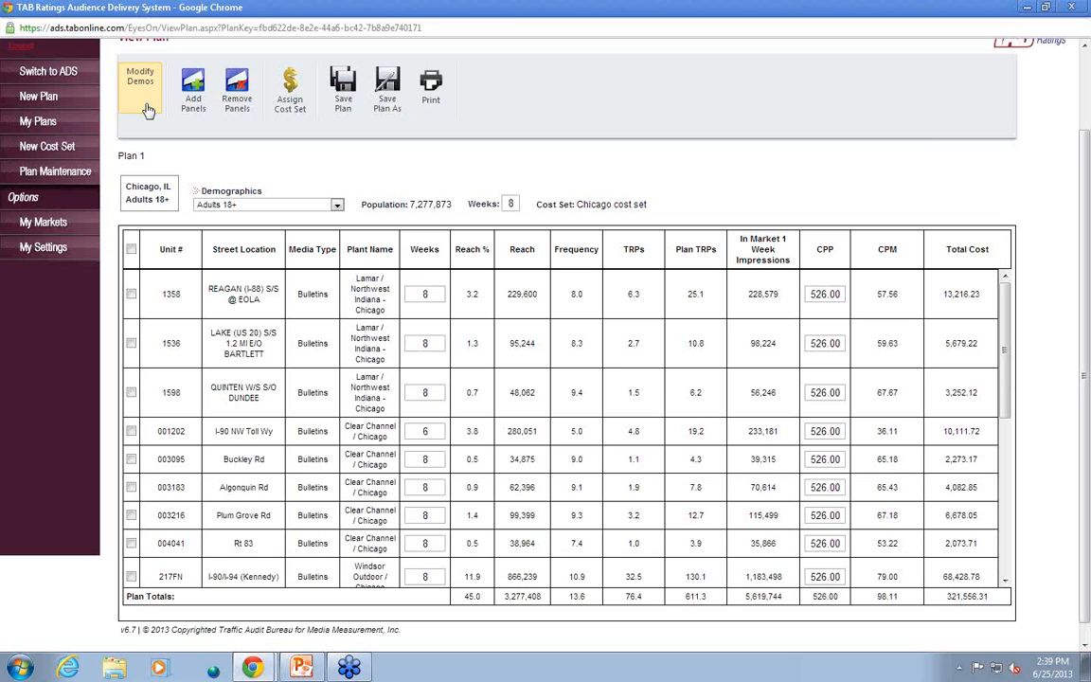
Switch to the file manager and open the Excel workbook "M25-54 100 TRPs" from the Desktop
scroll(147, 111, "up", 1)
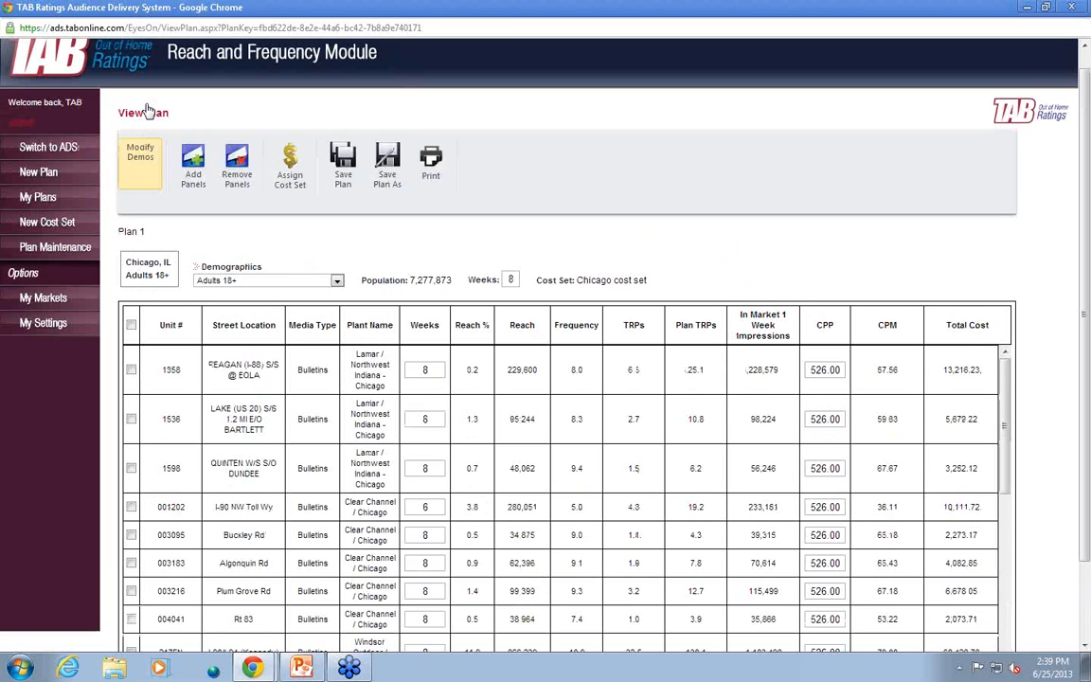
scroll(180, 112, "up", 1)
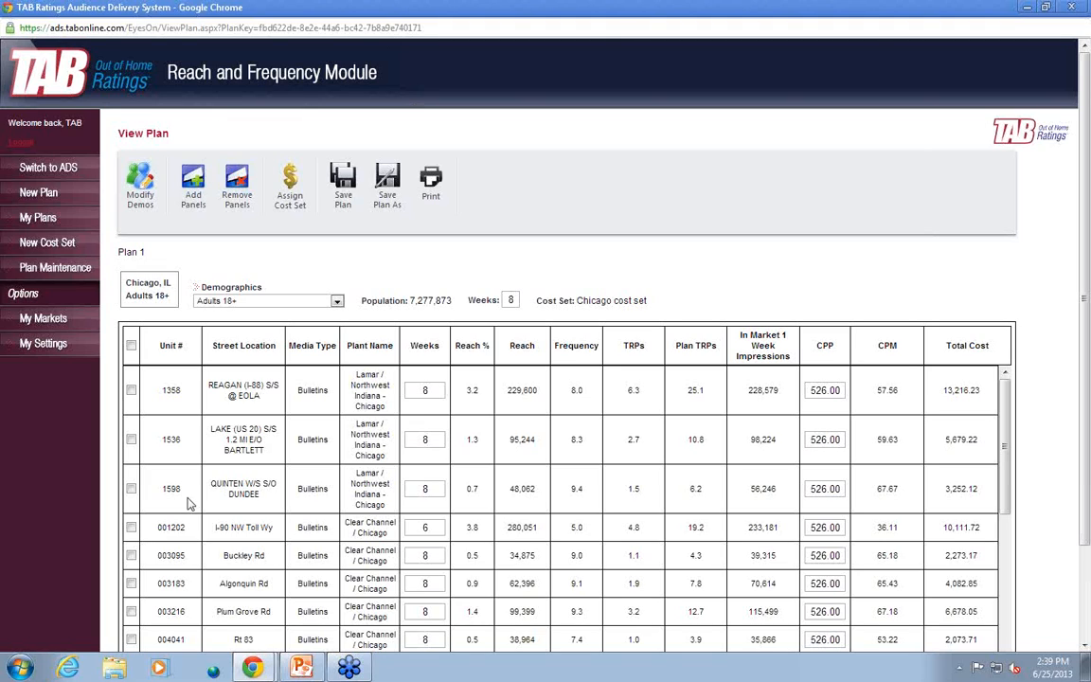
left_click(115, 668)
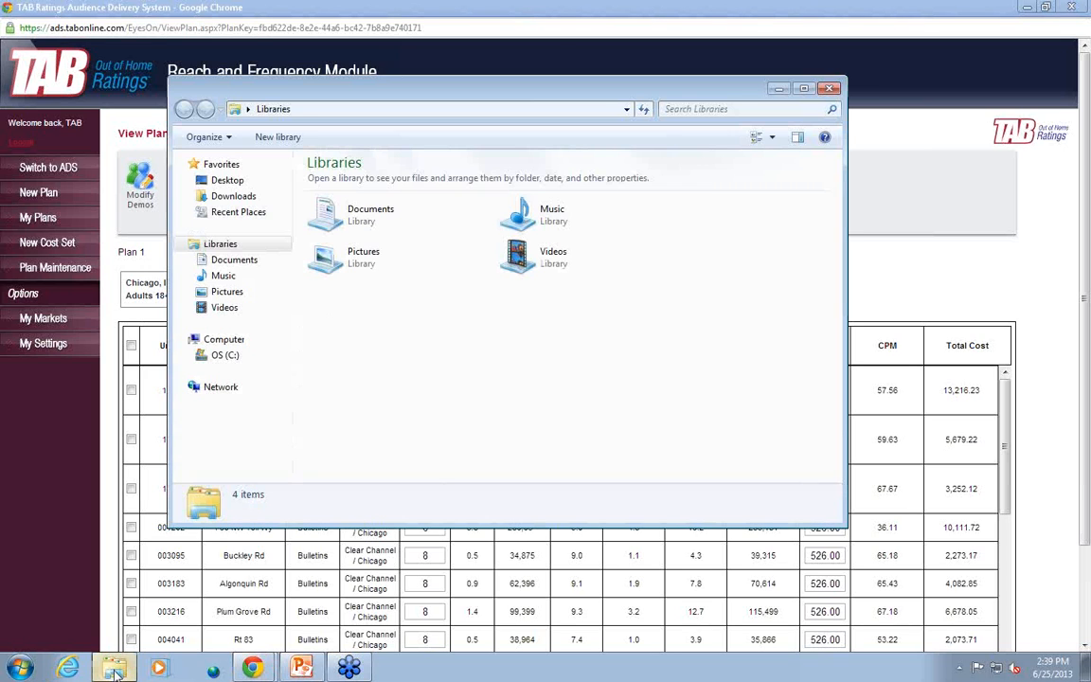
left_click(224, 180)
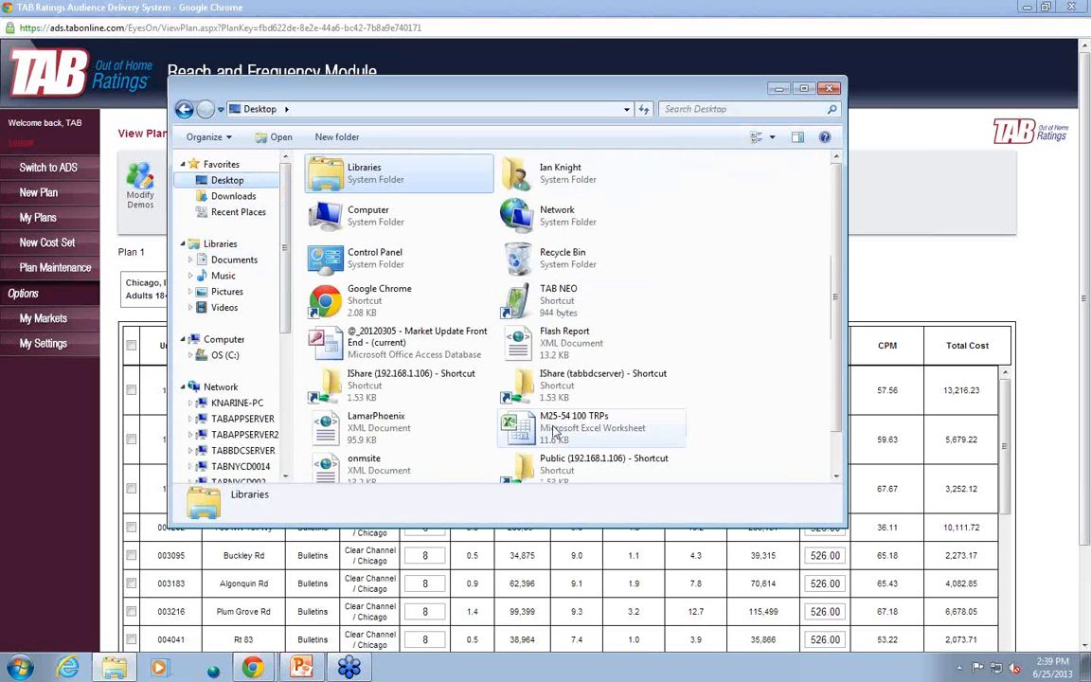
left_click(556, 433)
double_click(556, 433)
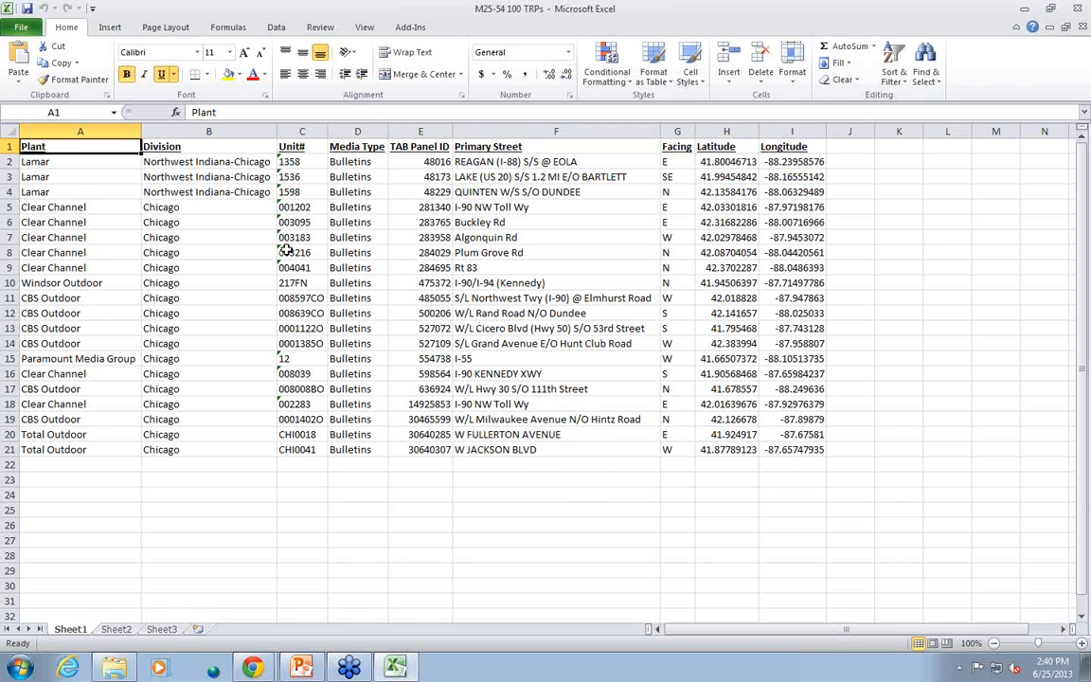
Delete every column of the sheet except TAB Panel ID
left_click(80, 131)
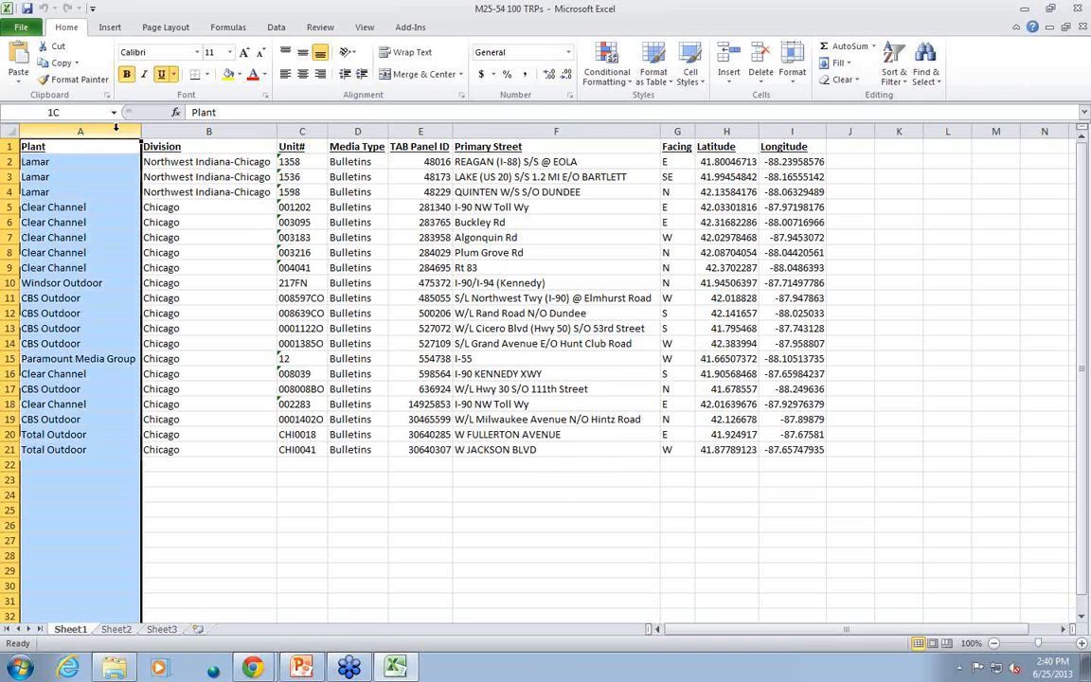
left_click_drag(116, 127, 327, 155)
right_click(334, 222)
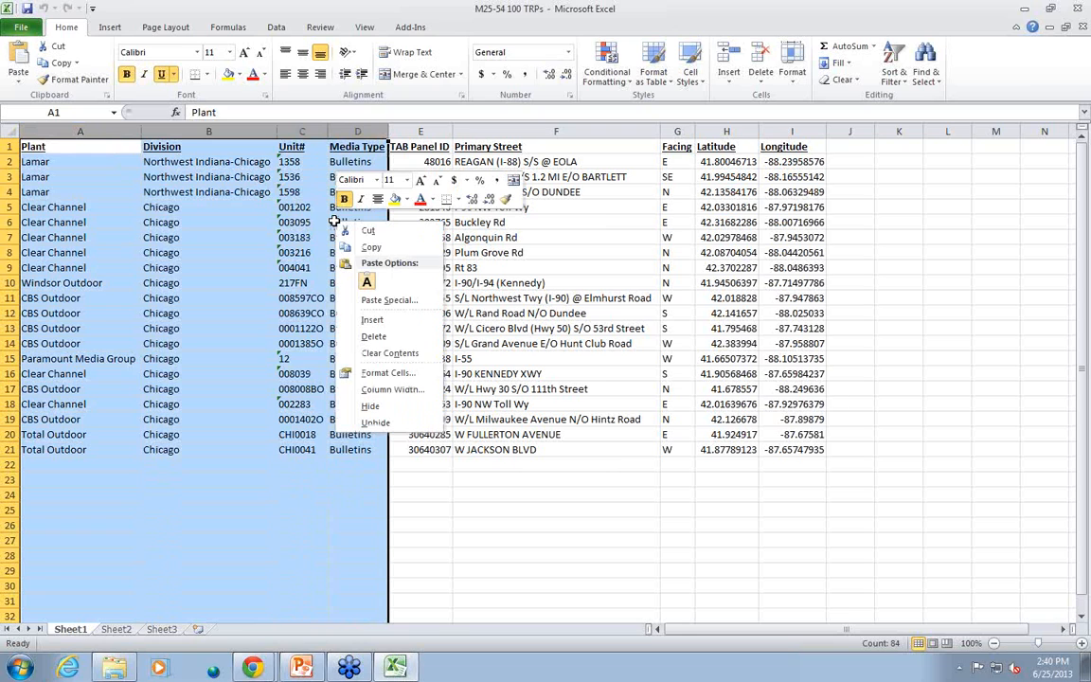
left_click(374, 338)
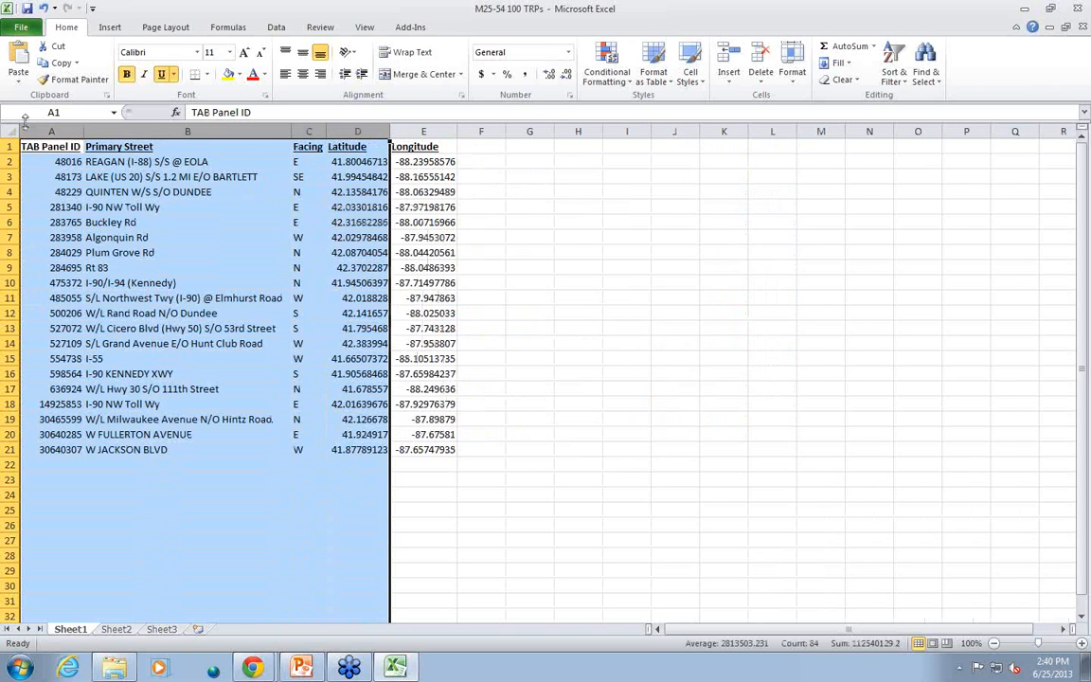
left_click_drag(188, 130, 426, 132)
right_click(406, 230)
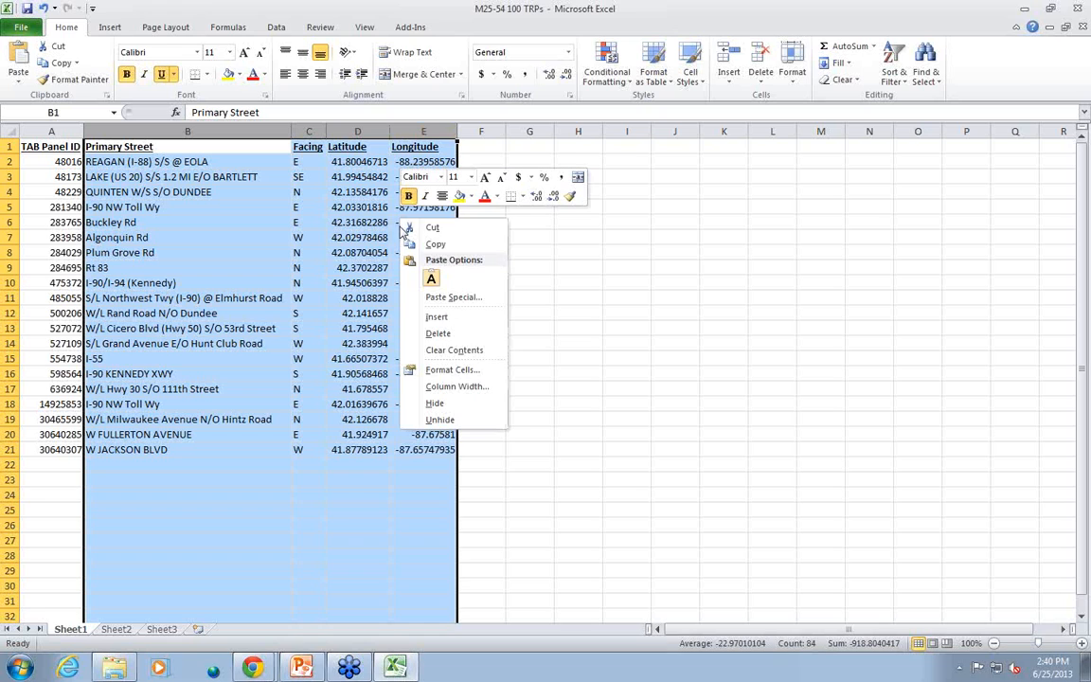
left_click(458, 332)
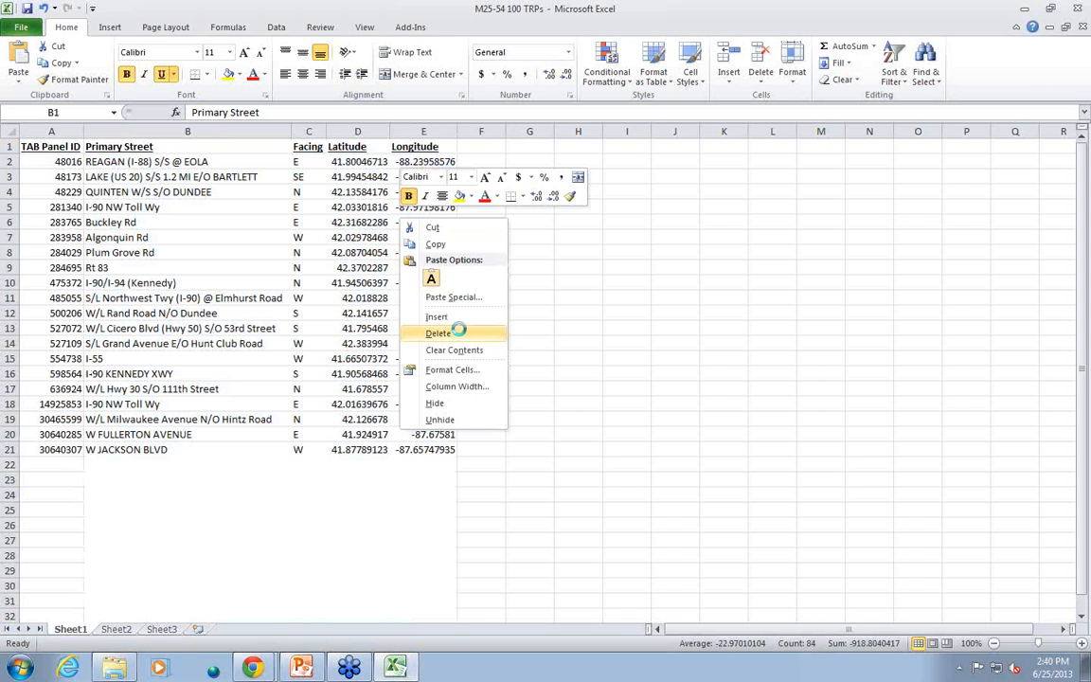
Delete the header row so the sheet holds only the panel ID numbers
left_click(7, 146)
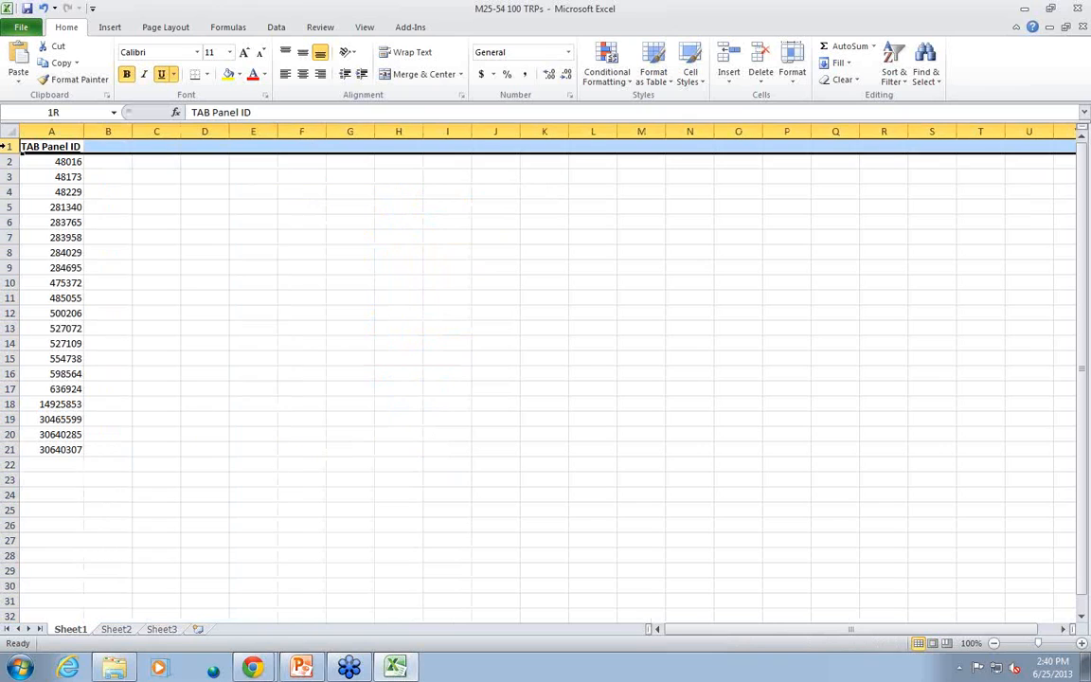
right_click(87, 147)
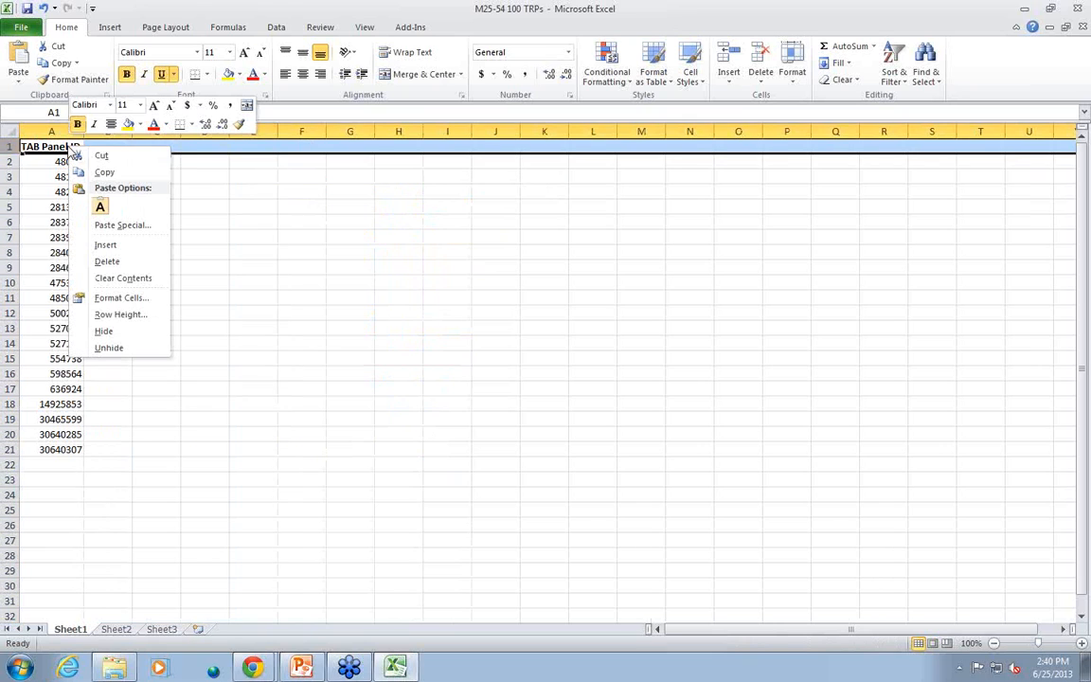
left_click(116, 261)
left_click(60, 145)
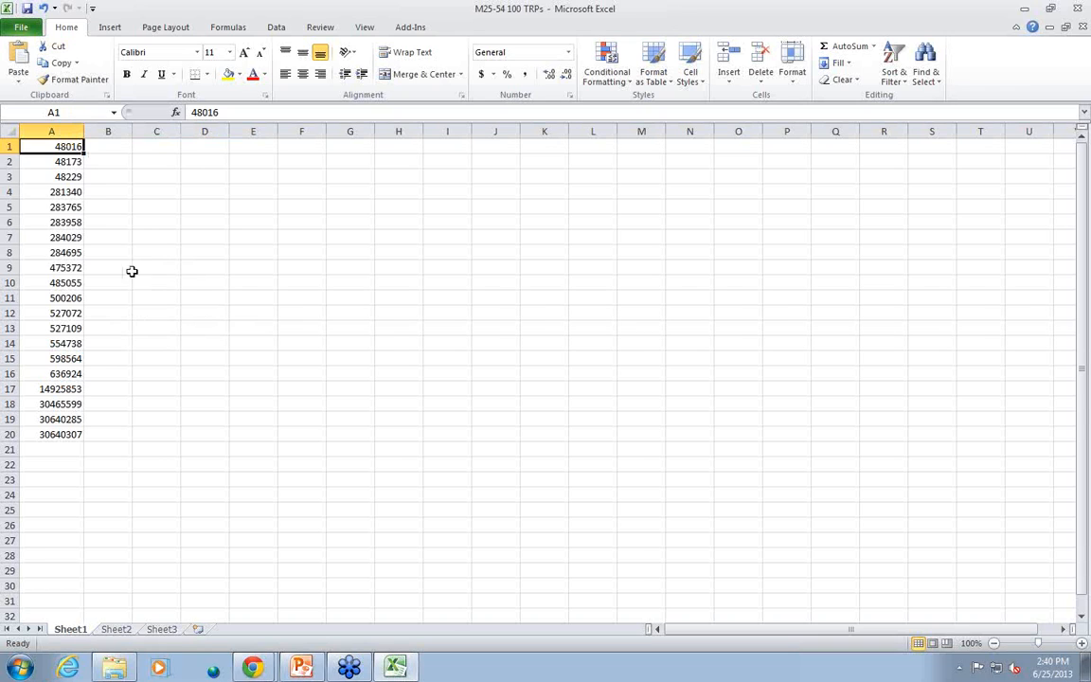
Save the panel ID sheet to the Desktop as a CSV (MS-DOS) file named "M25-54 100 TRPs", keeping that format
left_click(23, 28)
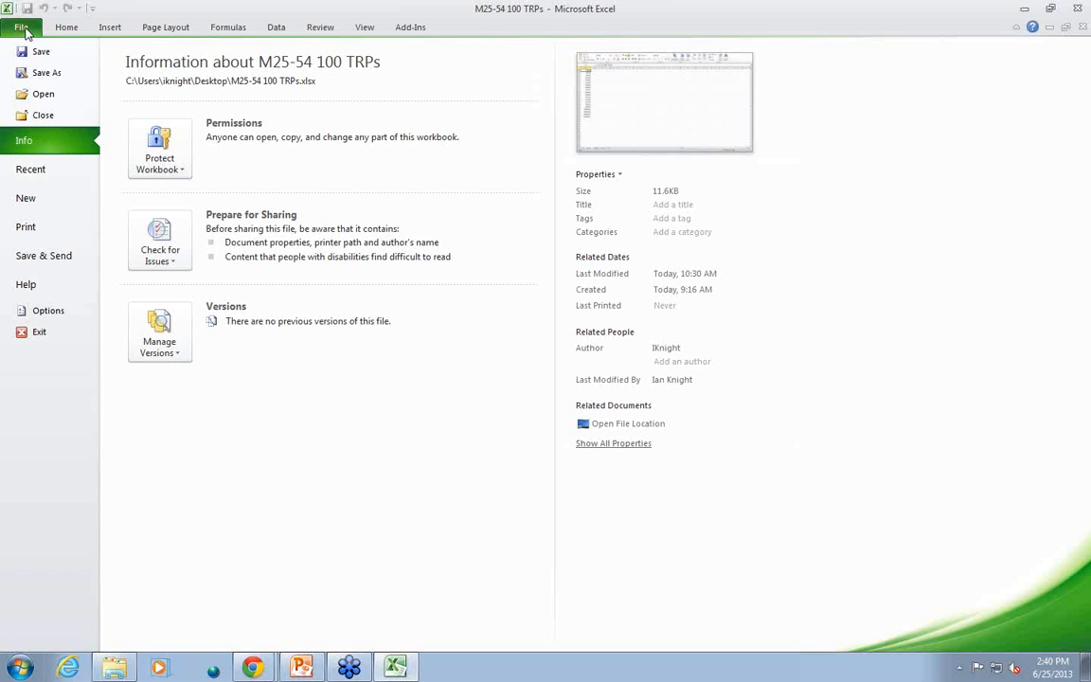
left_click(43, 73)
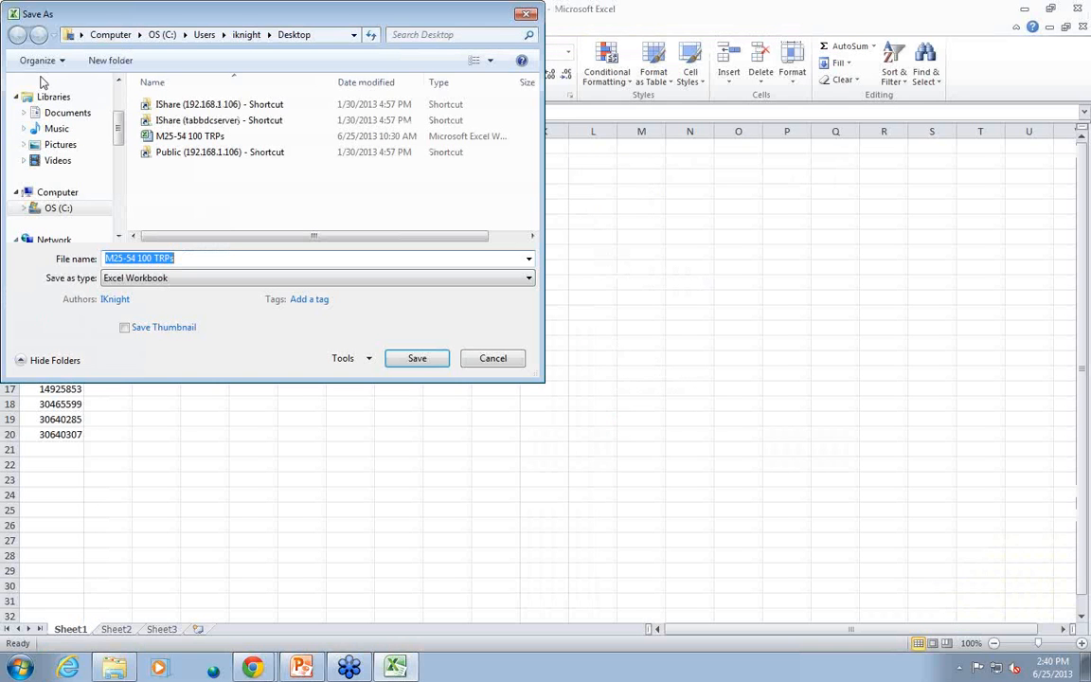
left_click(182, 279)
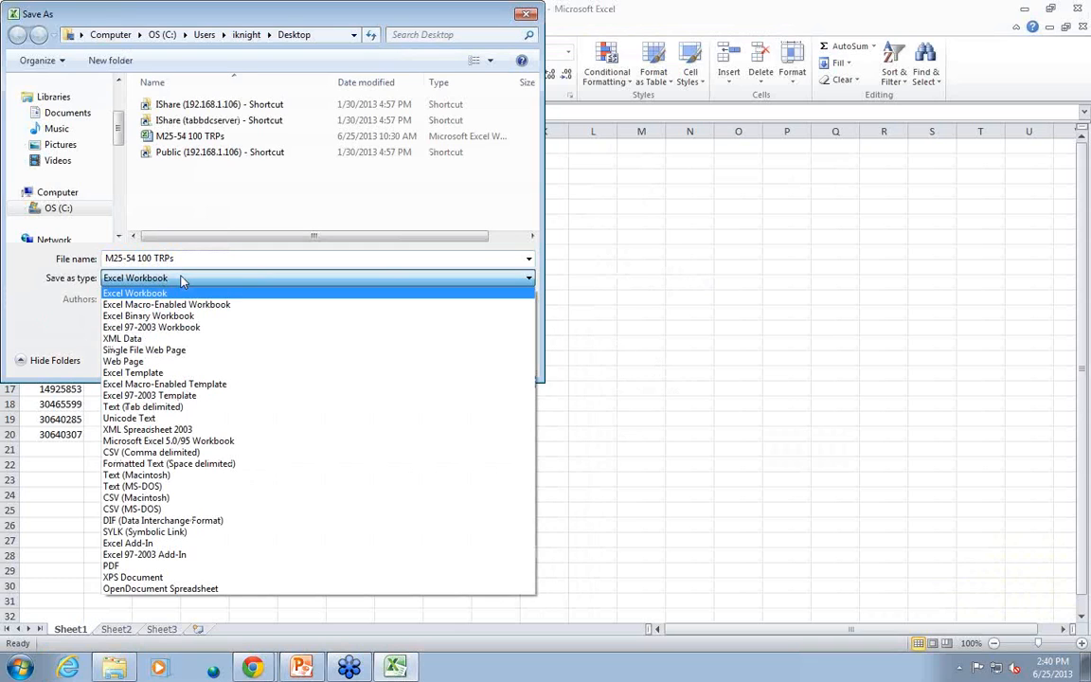
left_click(131, 509)
left_click(409, 343)
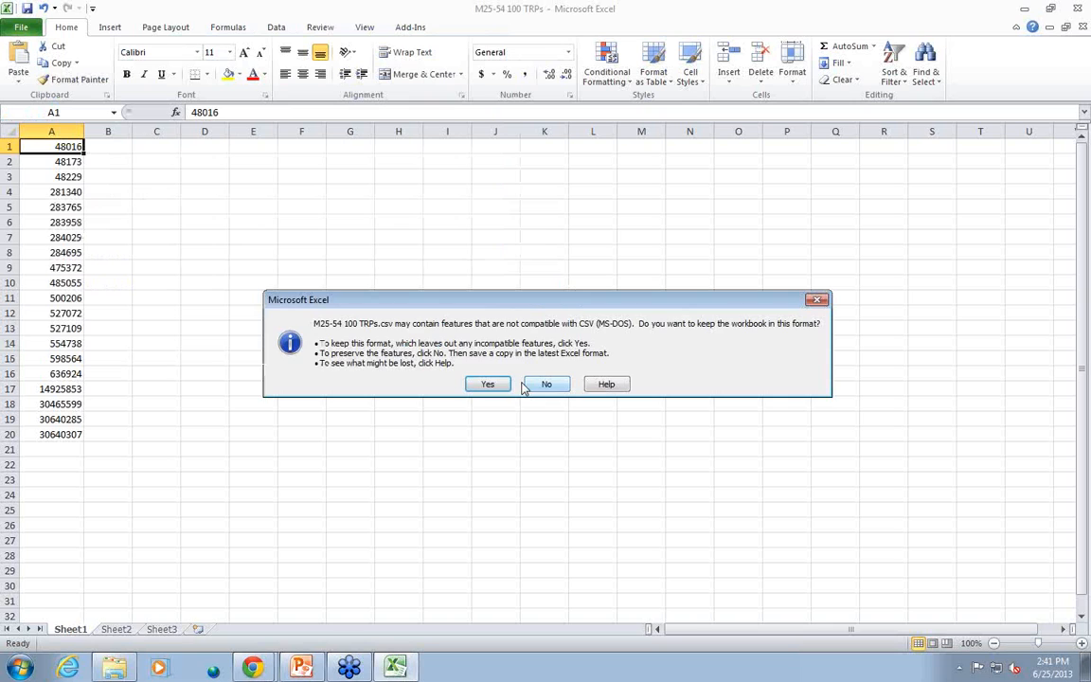
left_click(496, 385)
Switch to the TAB Ratings Audience Delivery System in Chrome and start a new plan for the Chicago, IL DMA market
left_click(267, 669)
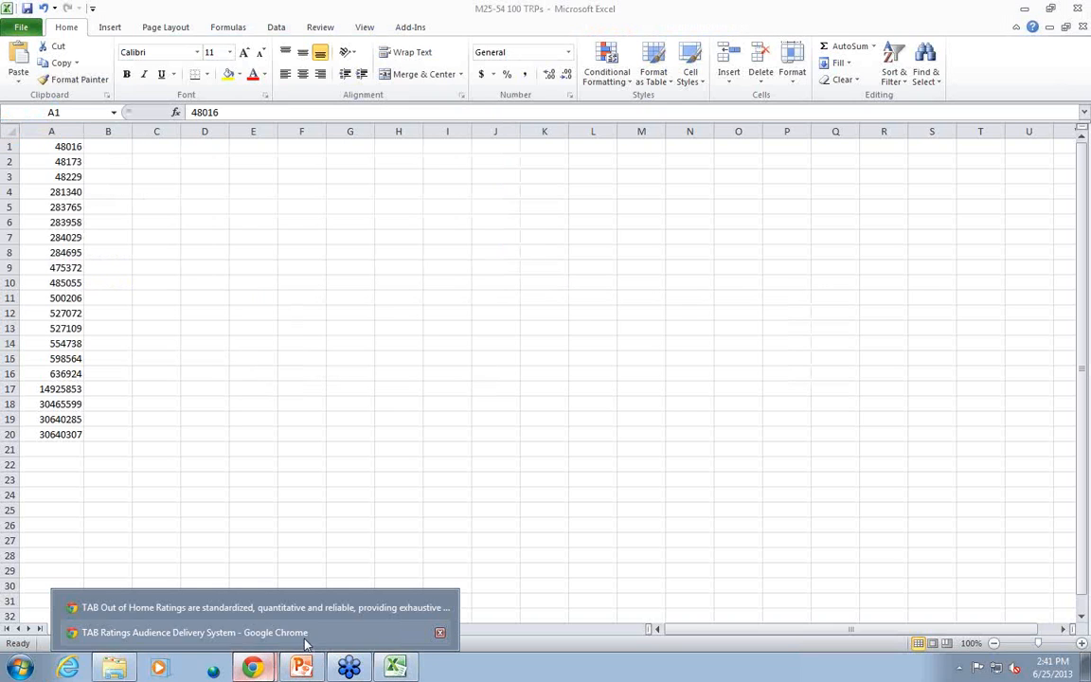
left_click(269, 641)
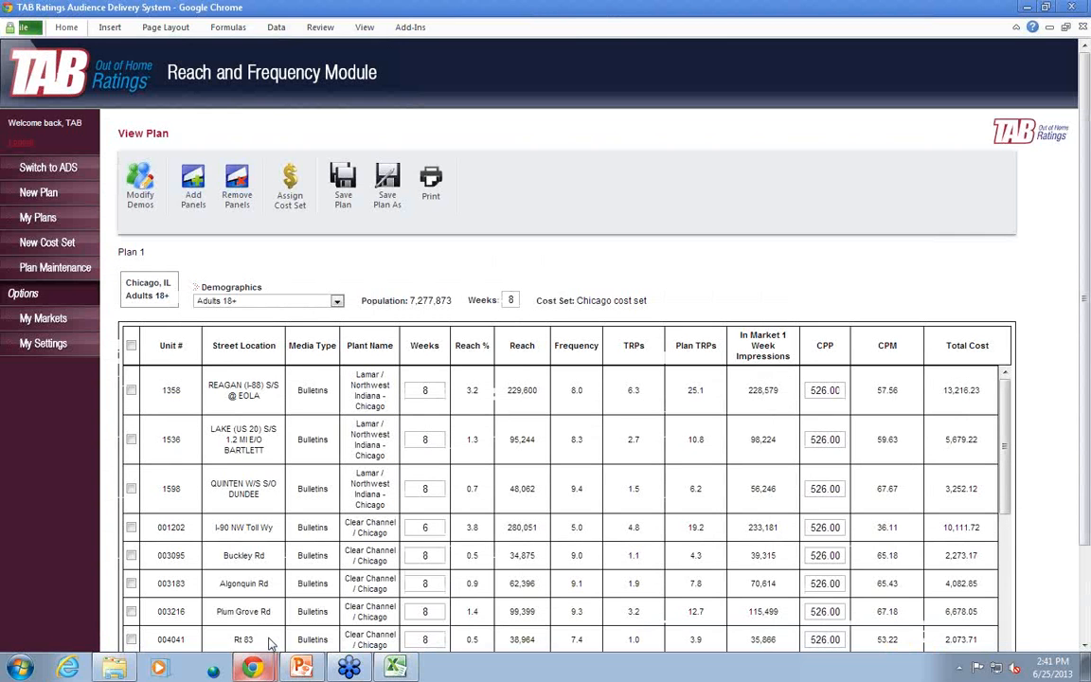
left_click(35, 196)
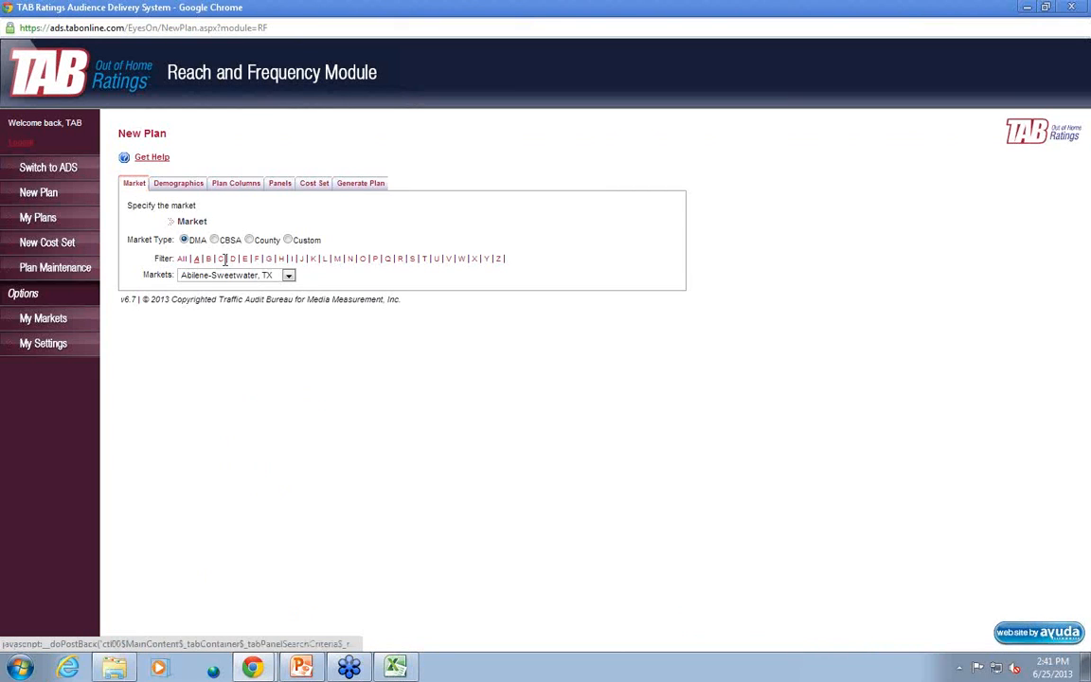
left_click(223, 259)
left_click(280, 274)
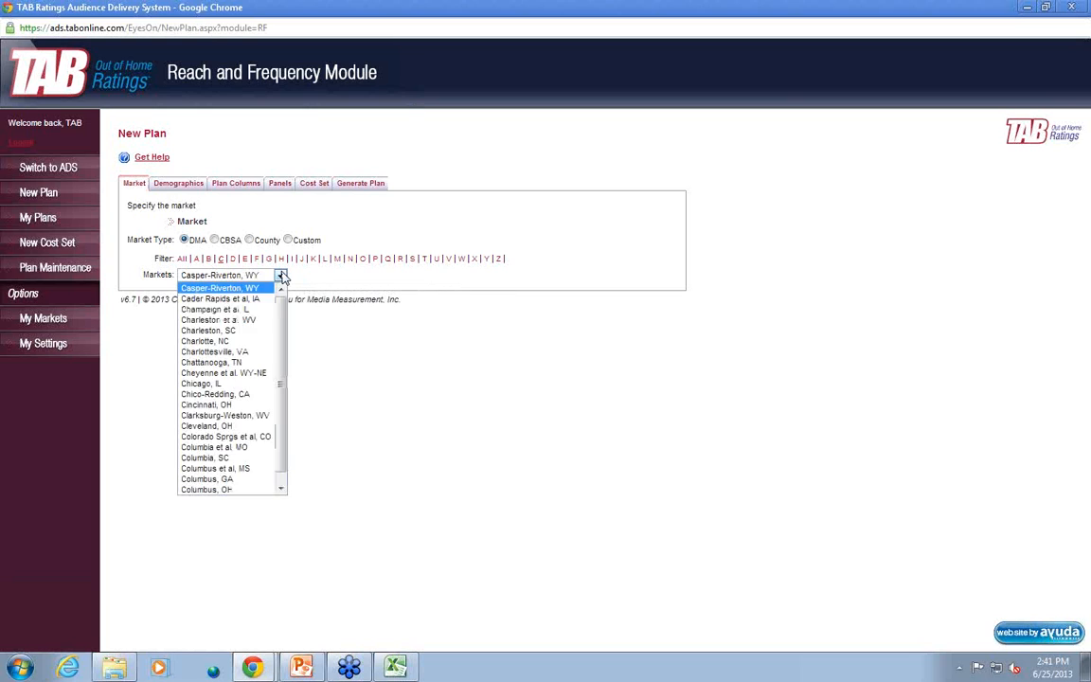
left_click(253, 383)
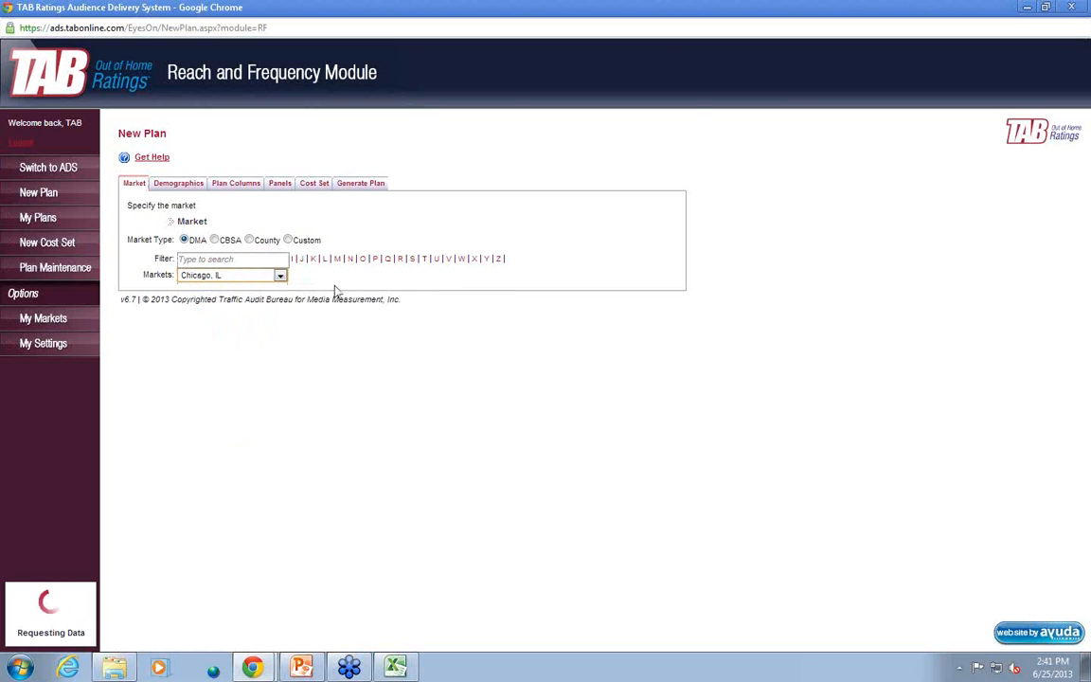
Import the panel IDs from the Desktop file "M25-54 100 TRPs.csv" into the new plan
left_click(286, 188)
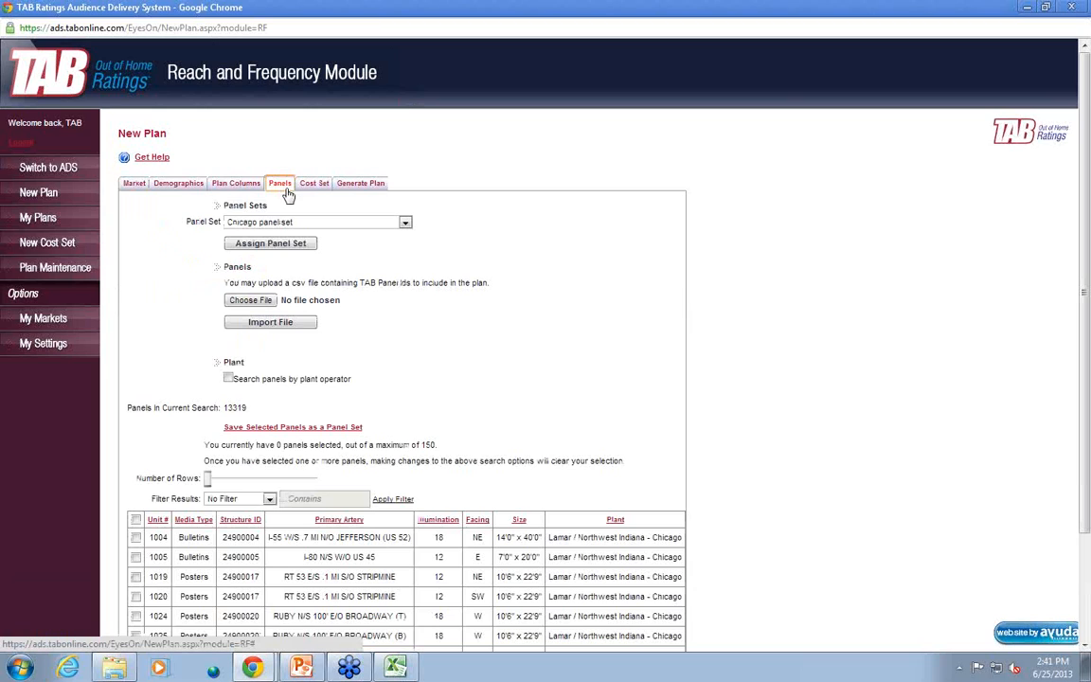
left_click(250, 300)
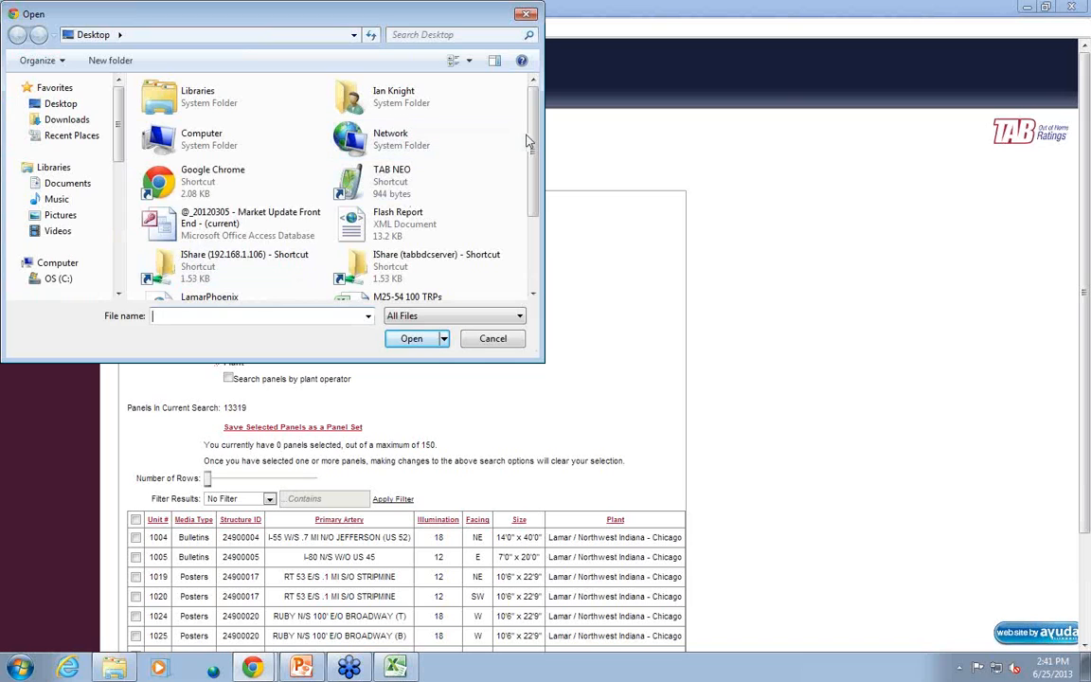
left_click_drag(531, 142, 532, 187)
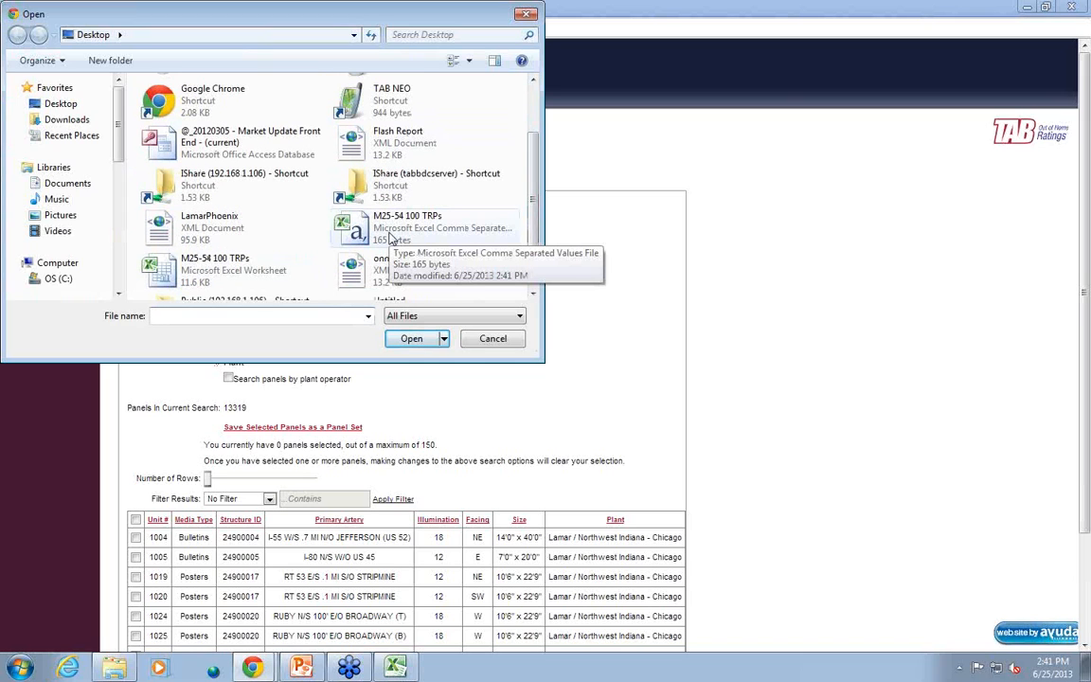
left_click(391, 239)
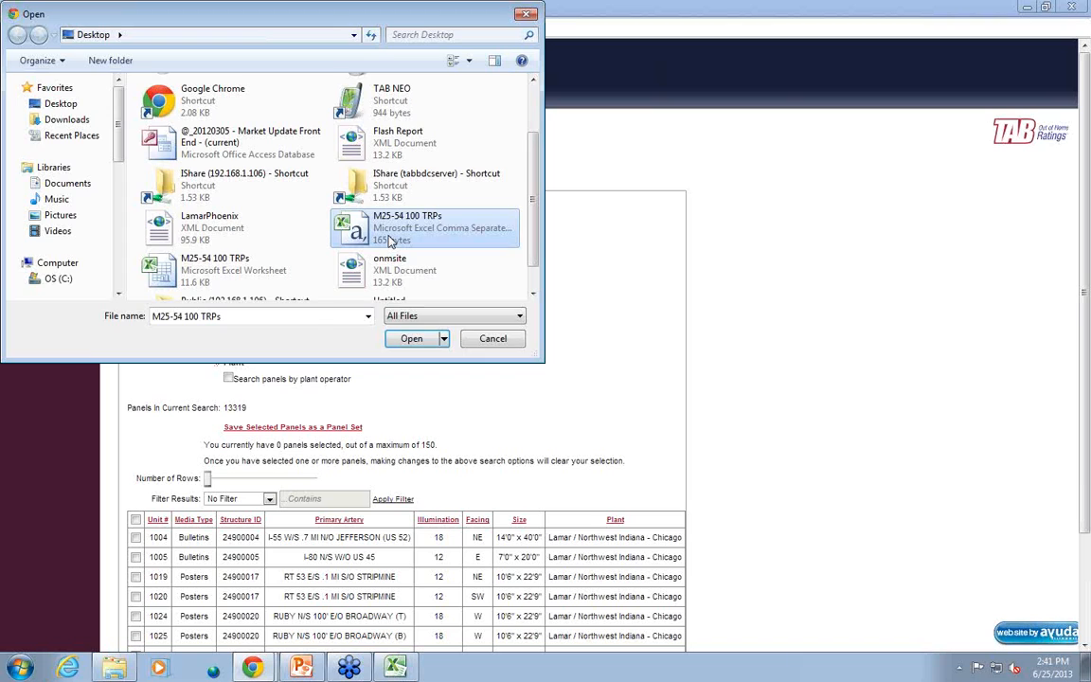
double_click(392, 238)
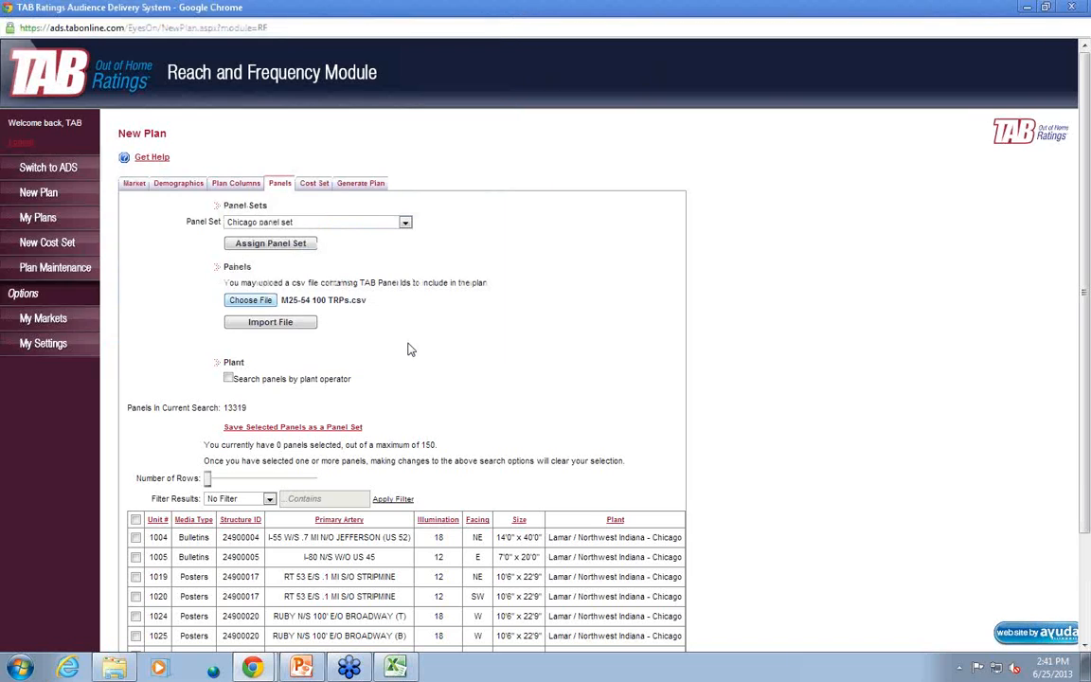
left_click(274, 327)
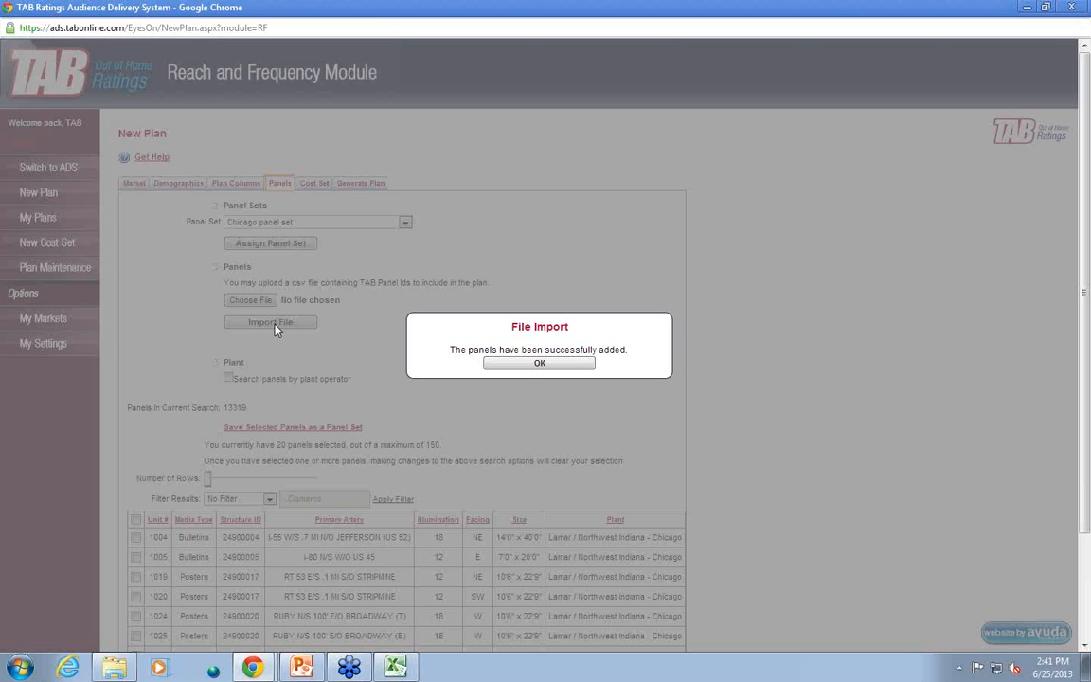
left_click(536, 362)
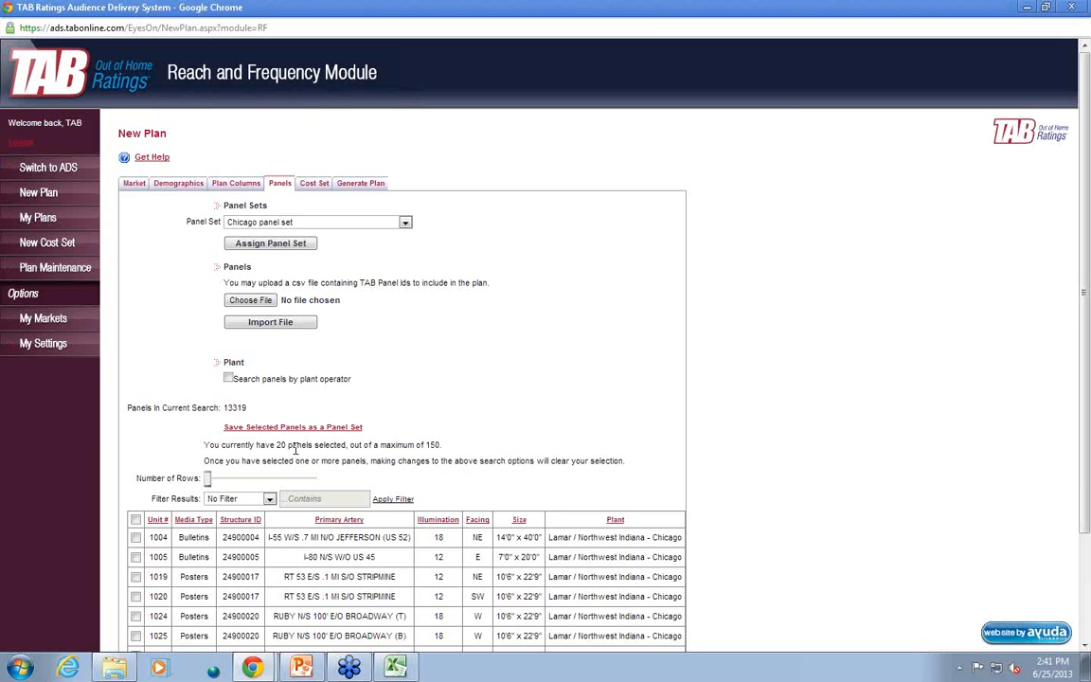
Switch to the Audience Delivery System module and open the completed report "Chicago bulletins M25-54"
left_click(48, 168)
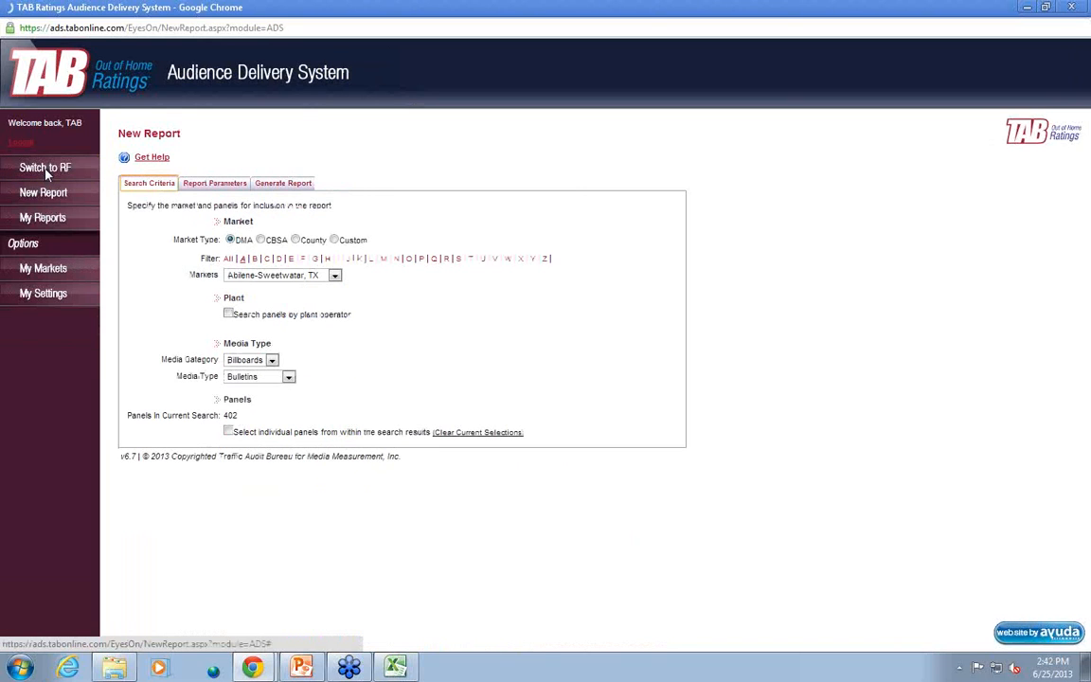
left_click(58, 219)
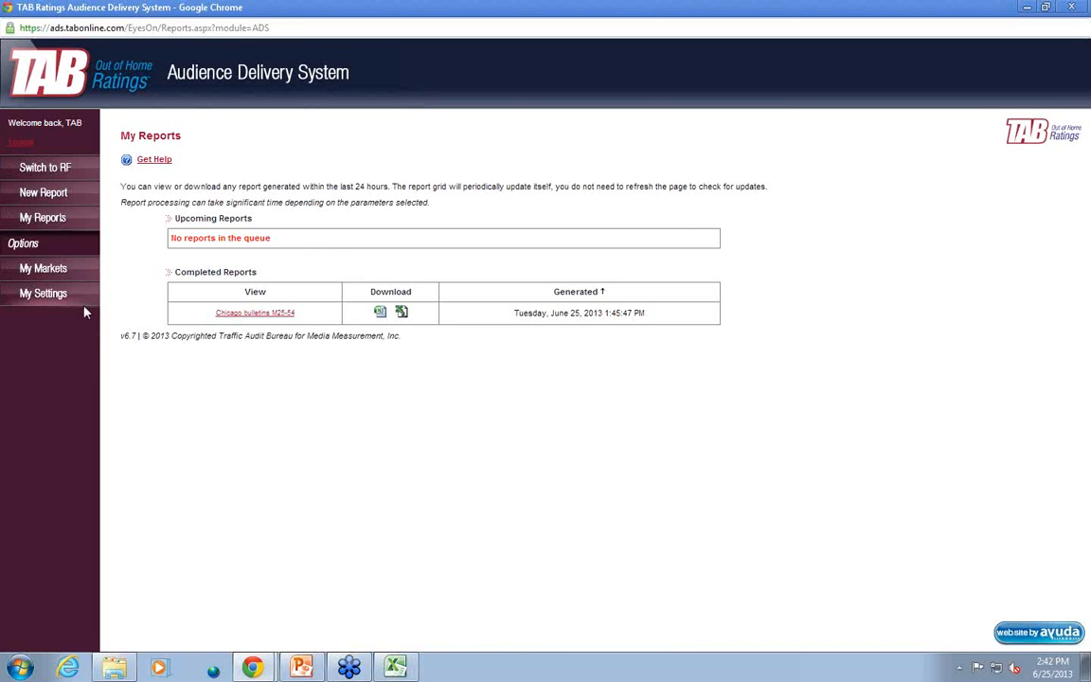
left_click(273, 316)
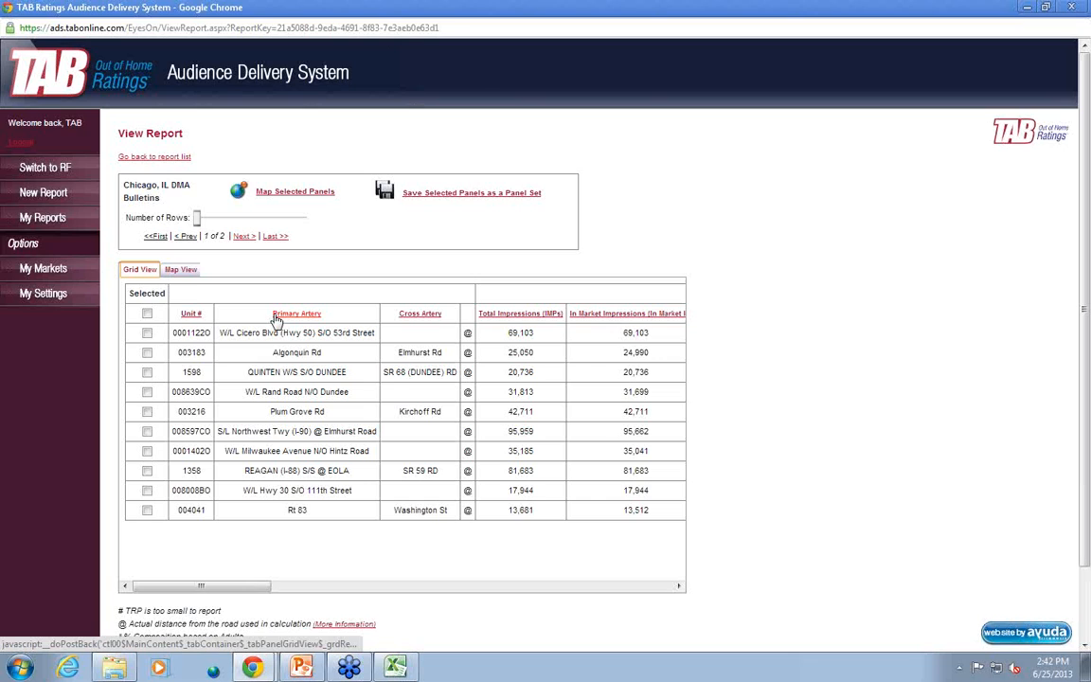
Select all panels across the full report and open the form for saving them as a panel set, dismissing it without saving
left_click_drag(197, 218, 303, 218)
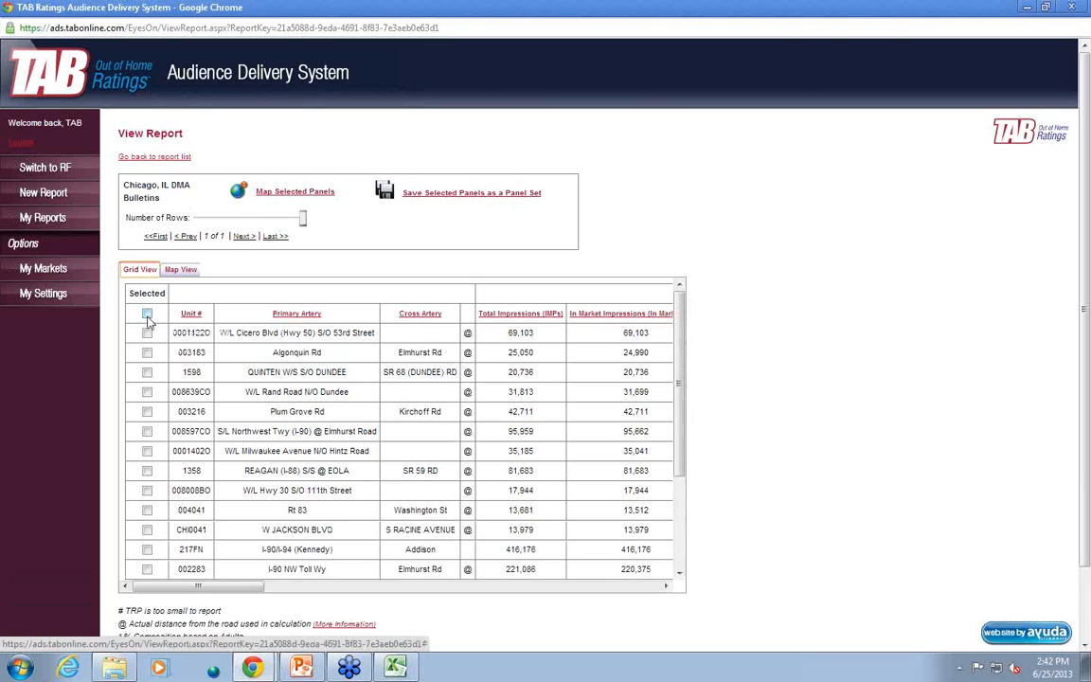
left_click(146, 314)
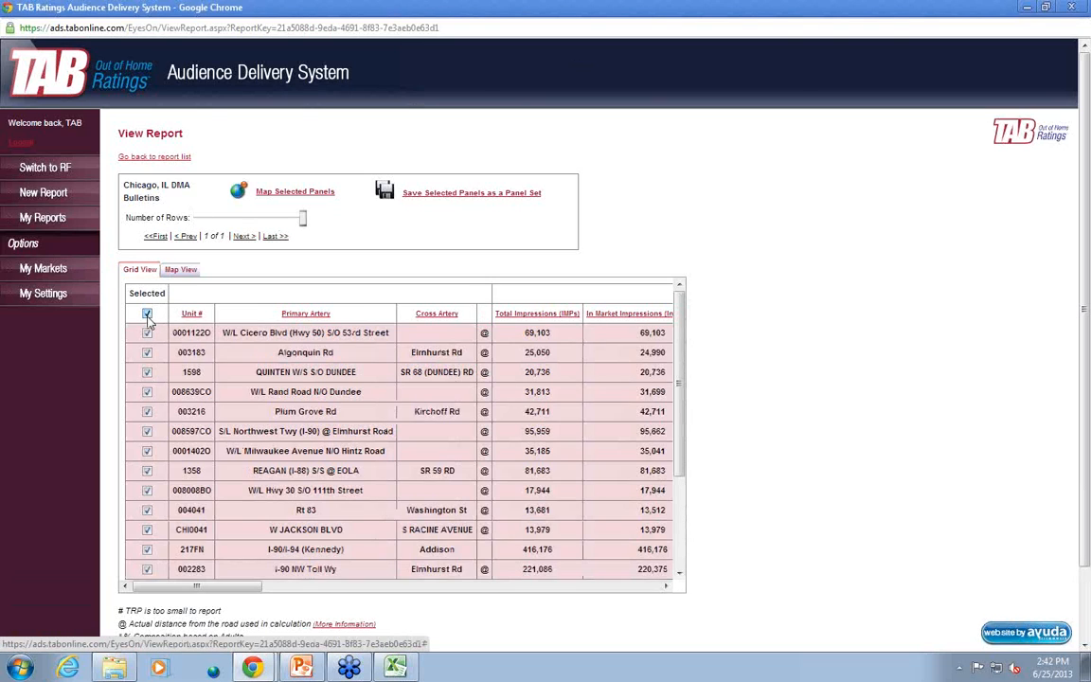
left_click(510, 194)
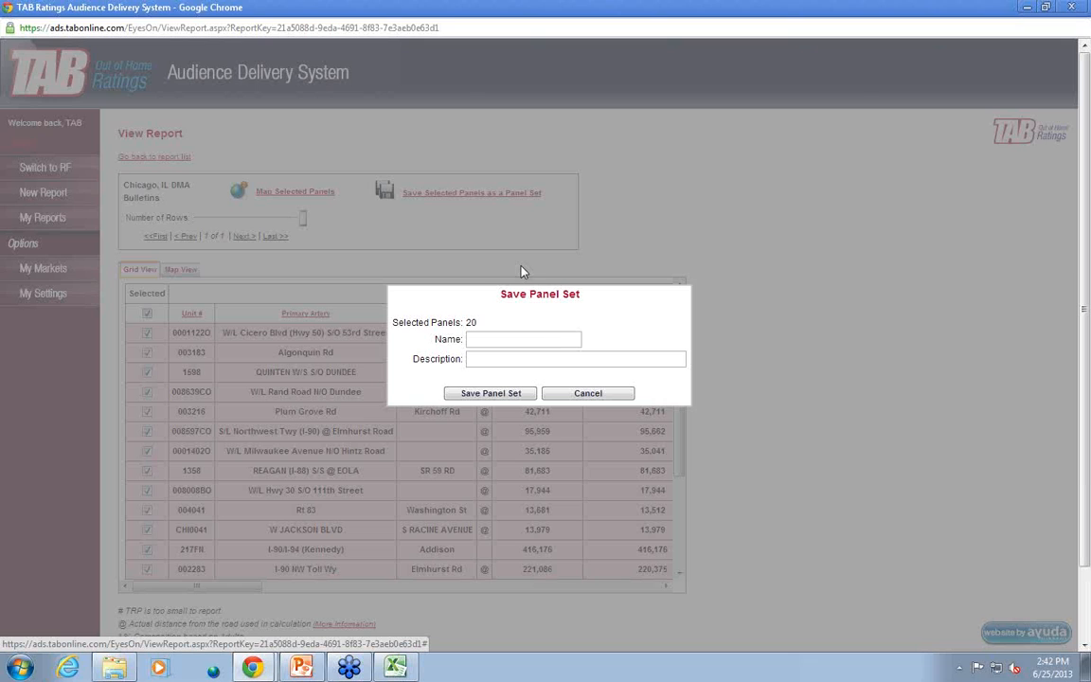
left_click(602, 396)
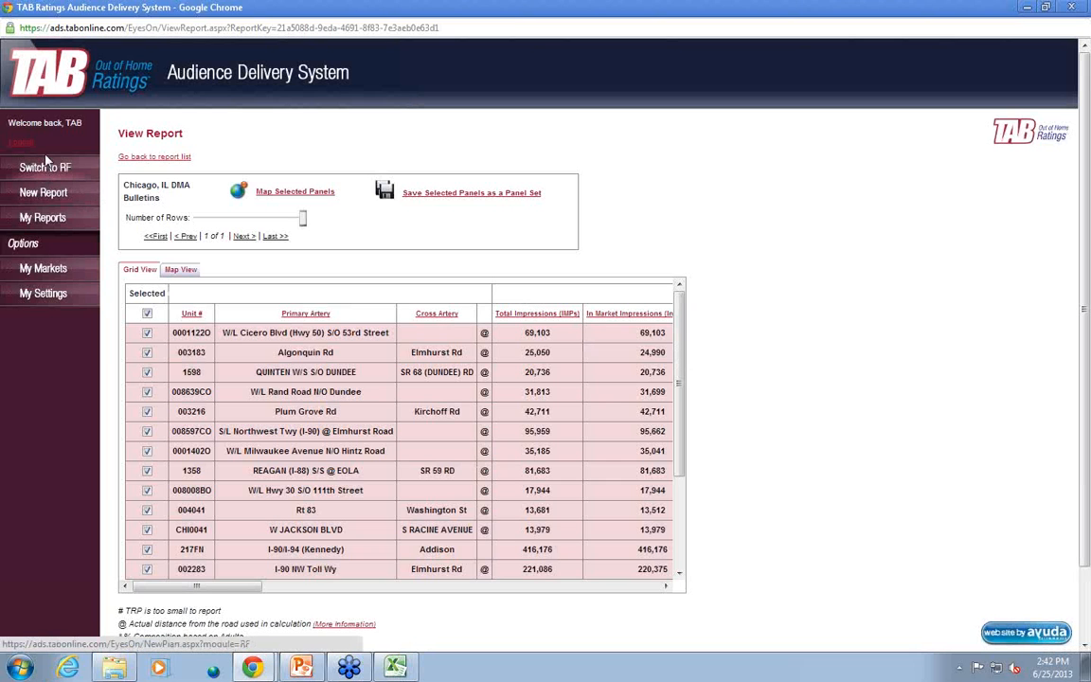
Return to the Reach and Frequency module, and switch to PowerPoint to present the closing contact slide as a slide show
left_click(45, 163)
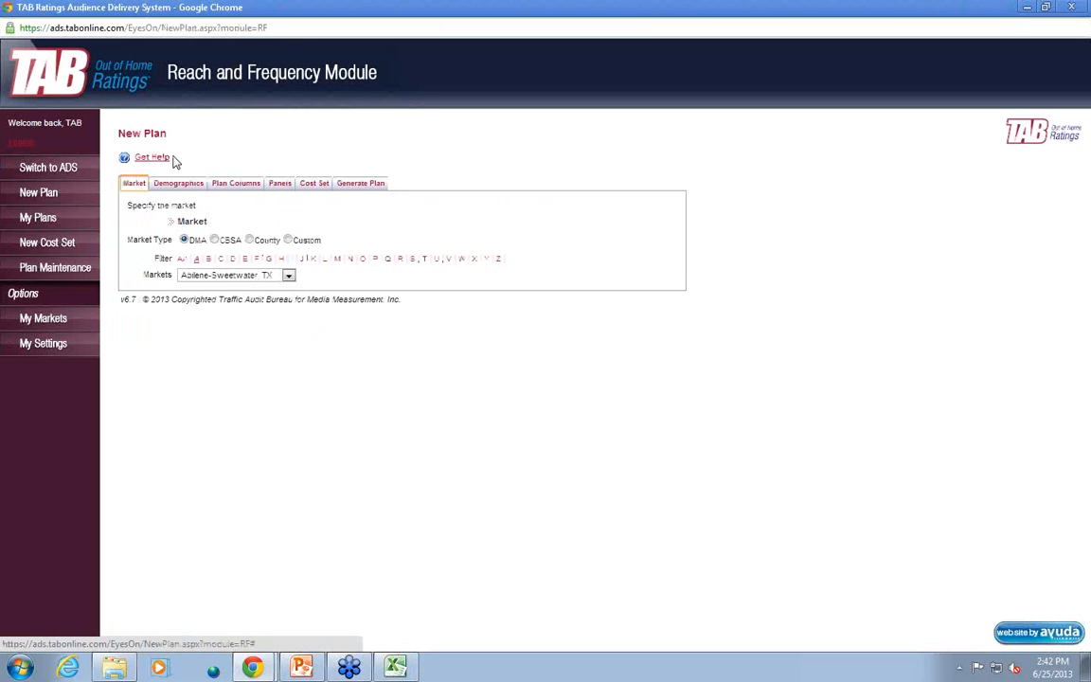
left_click(301, 668)
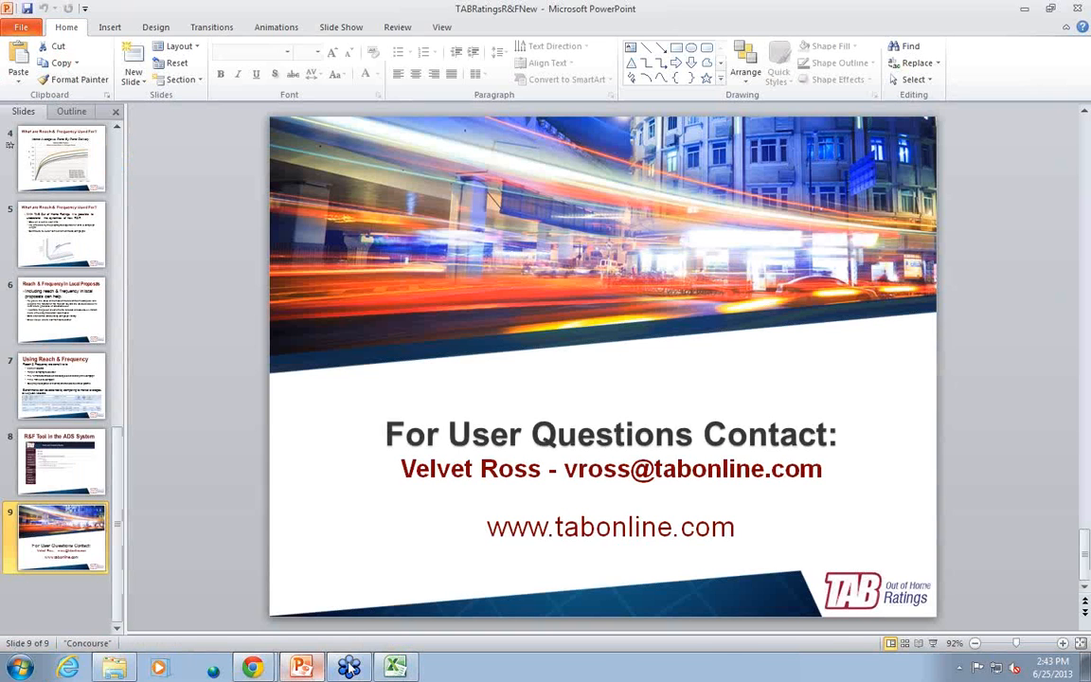
left_click(929, 643)
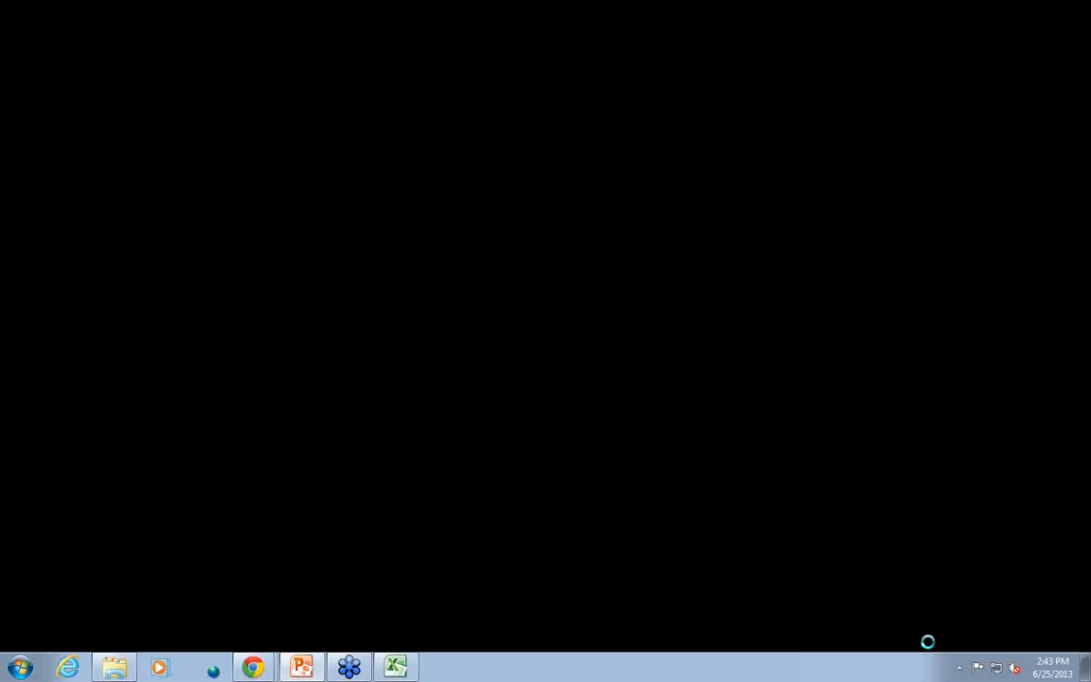